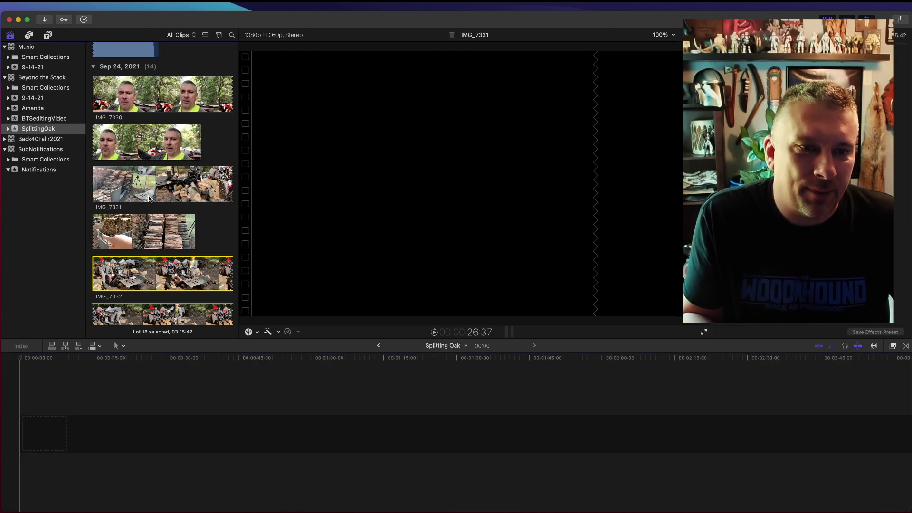
Add clip IMG_7330 from the SplittingOak event to the start of the empty Splitting Oak timeline
{"action": "scroll", "coordinate": [149, 199], "scroll_direction": "up", "scroll_amount": 3}
{"action": "scroll", "coordinate": [146, 167], "scroll_direction": "down", "scroll_amount": 4}
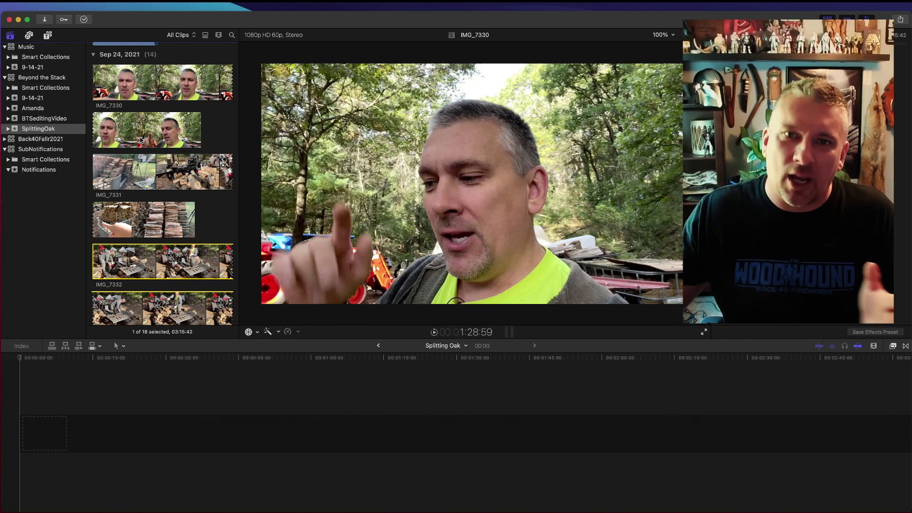
{"action": "left_click", "coordinate": [170, 92]}
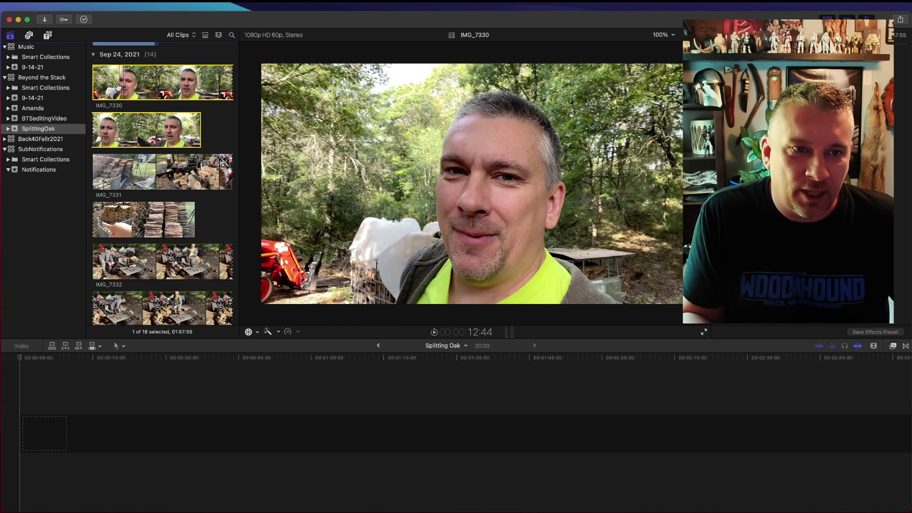
{"action": "left_click_drag", "start_coordinate": [117, 86], "coordinate": [56, 437]}
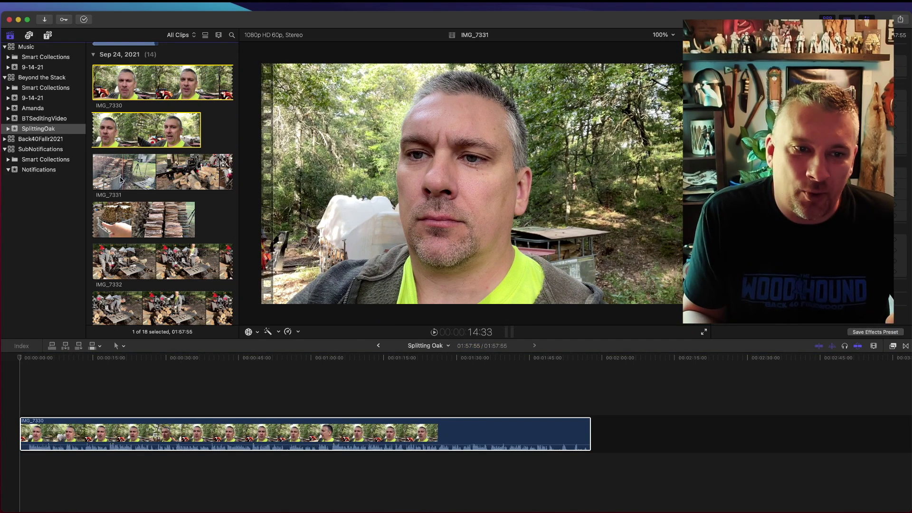
Append clip IMG_7331 directly after IMG_7330 in the timeline
{"action": "left_click", "coordinate": [122, 178]}
{"action": "scroll", "coordinate": [122, 175], "scroll_direction": "down", "scroll_amount": 1}
{"action": "left_click_drag", "start_coordinate": [106, 171], "coordinate": [613, 422]}
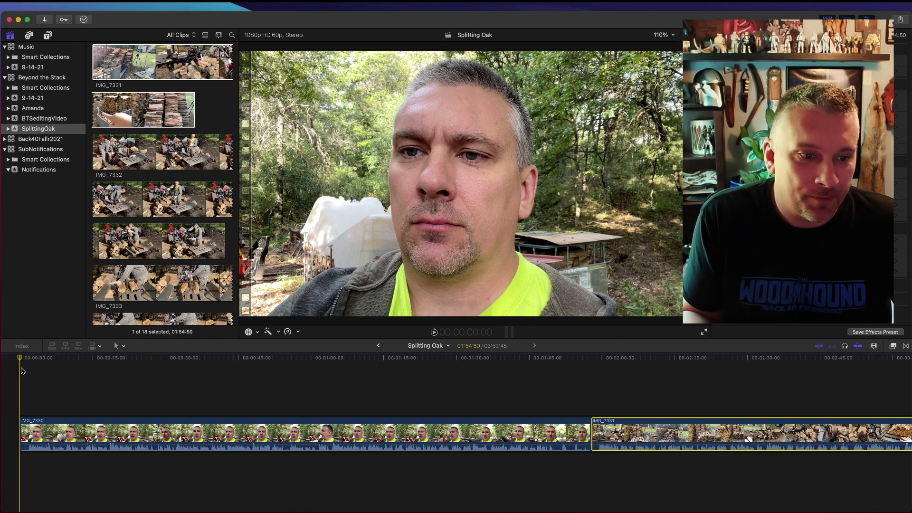
Play the opening of IMG_7330 and trim its start to the 1:33 mark, just before the speech begins
{"action": "key", "text": "space"}
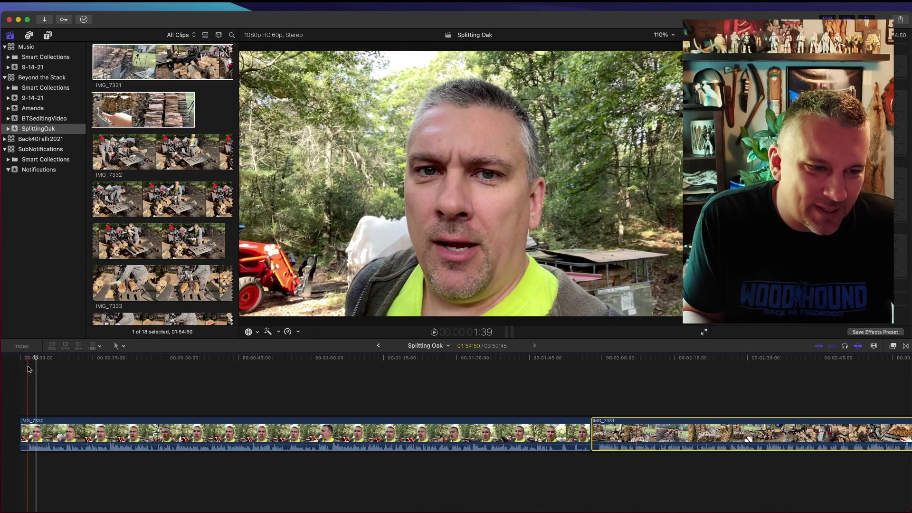
{"action": "left_click", "coordinate": [29, 369]}
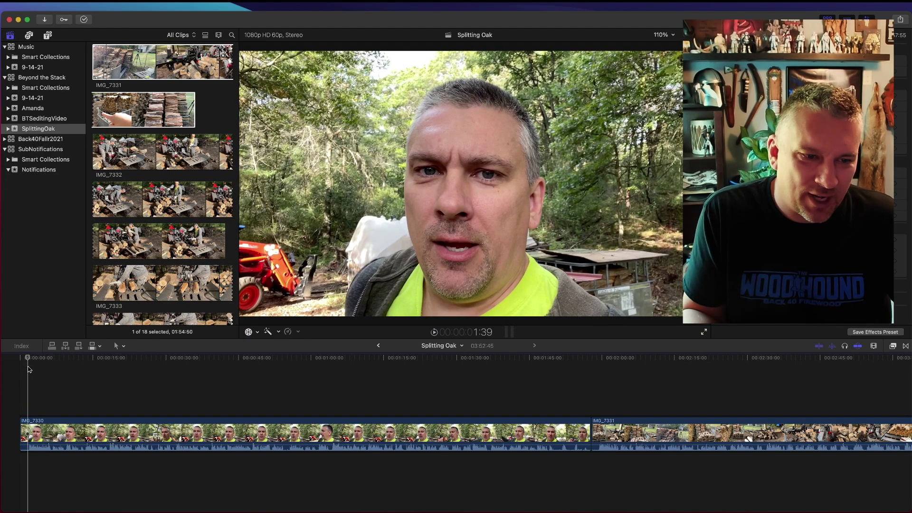
{"action": "left_click_drag", "start_coordinate": [27, 362], "coordinate": [29, 361]}
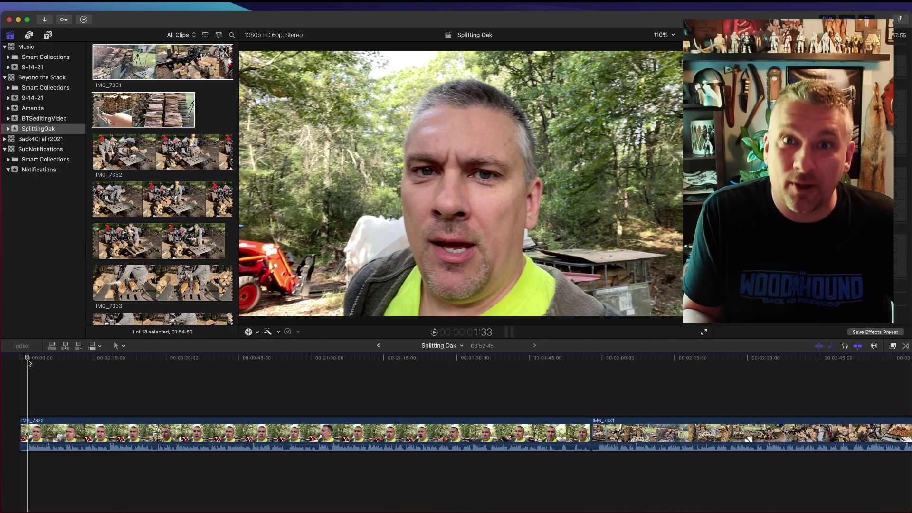
{"action": "left_click", "coordinate": [24, 428]}
{"action": "left_click_drag", "start_coordinate": [23, 429], "coordinate": [31, 428]}
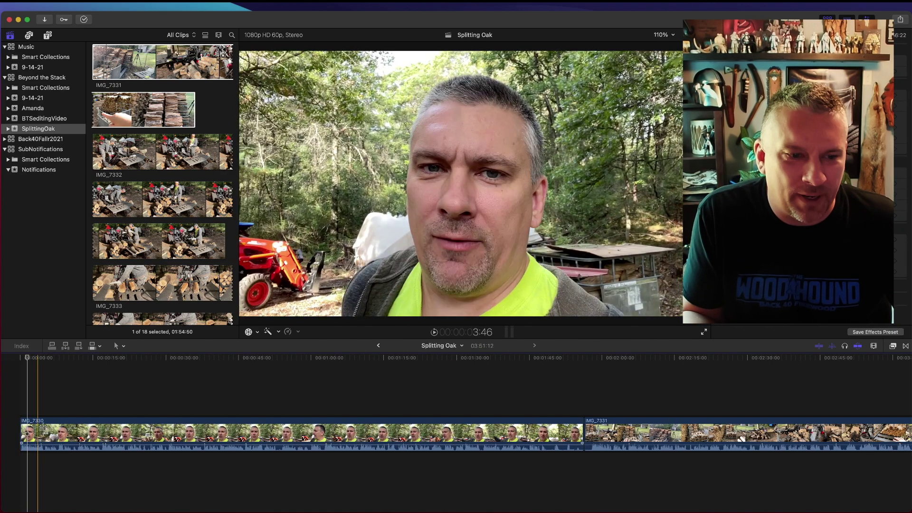
Review the end of IMG_7330, split it at 1:46:55 and delete the leftover piece before IMG_7331
{"action": "scroll", "coordinate": [554, 446], "scroll_direction": "right", "scroll_amount": 10}
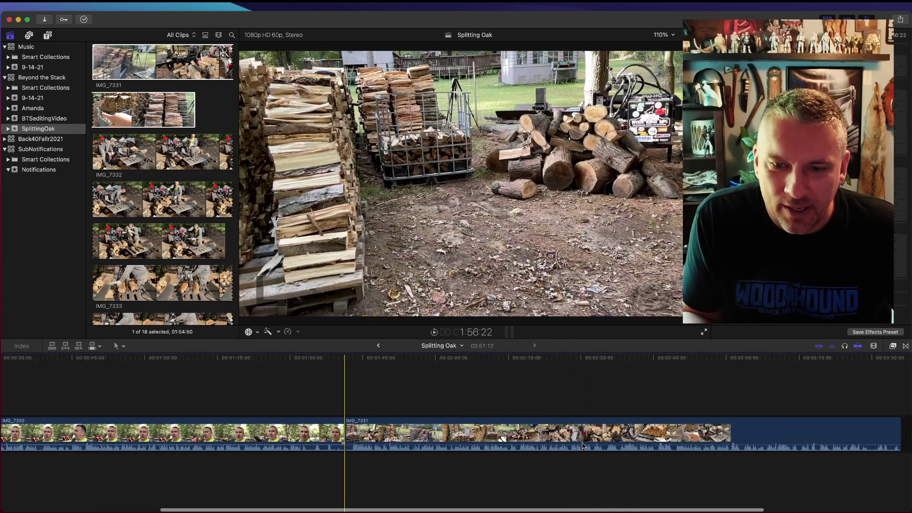
{"action": "scroll", "coordinate": [447, 427], "scroll_direction": "left", "scroll_amount": 3}
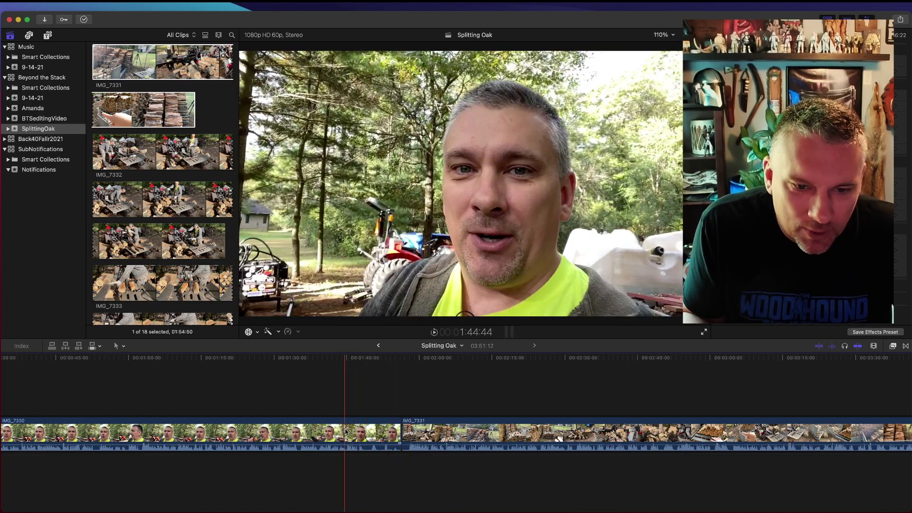
{"action": "key", "text": "space"}
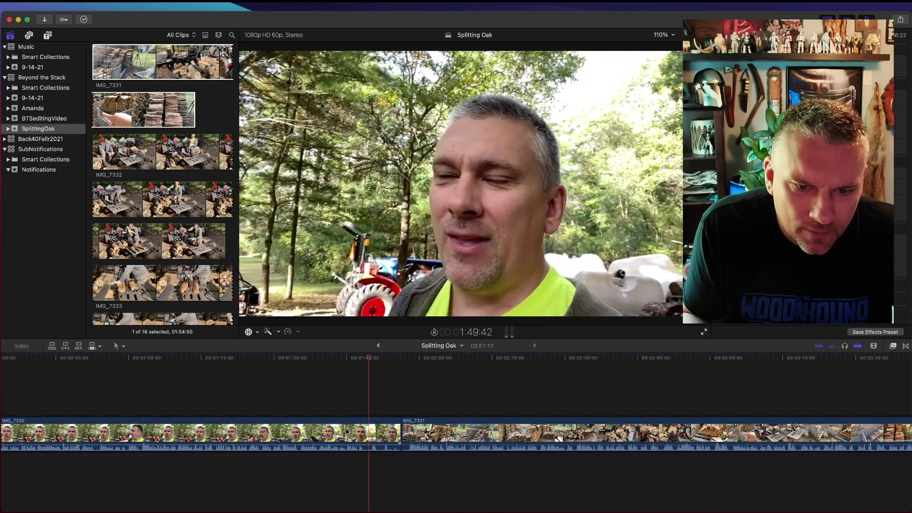
{"action": "key", "text": "space"}
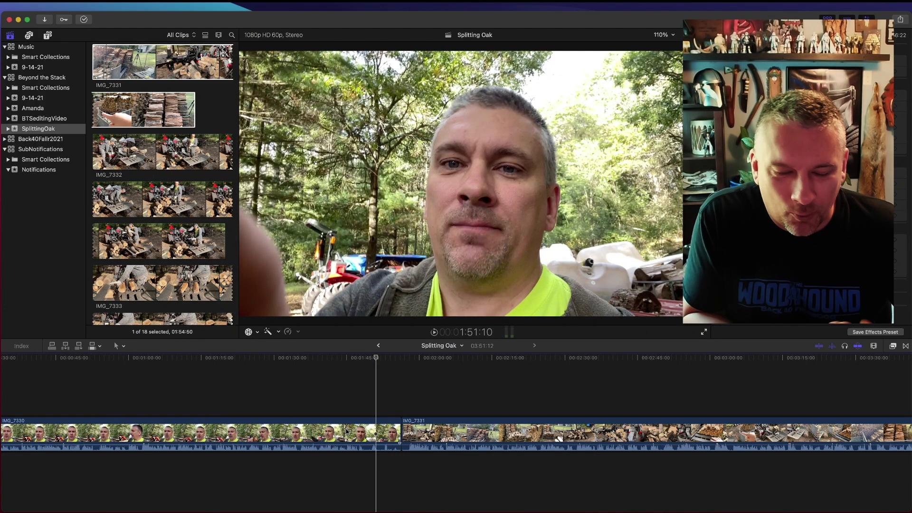
{"action": "key", "text": "s"}
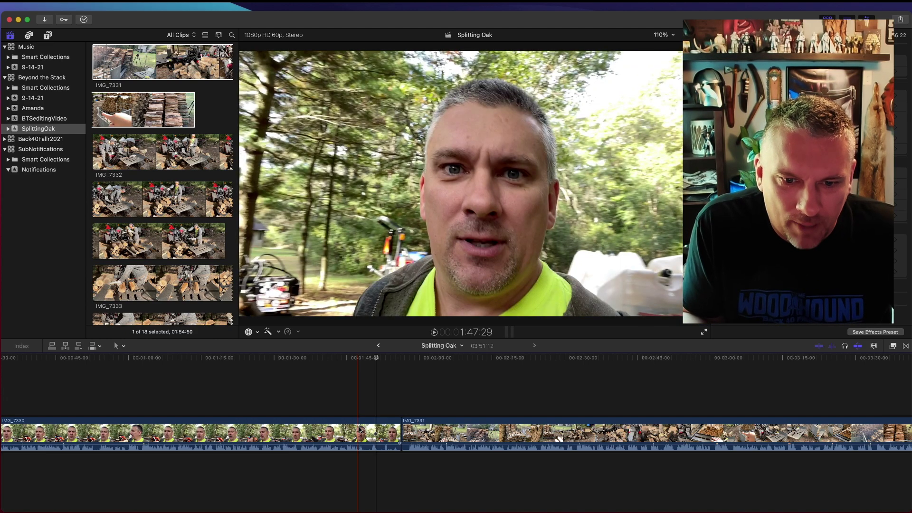
{"action": "key", "text": "space"}
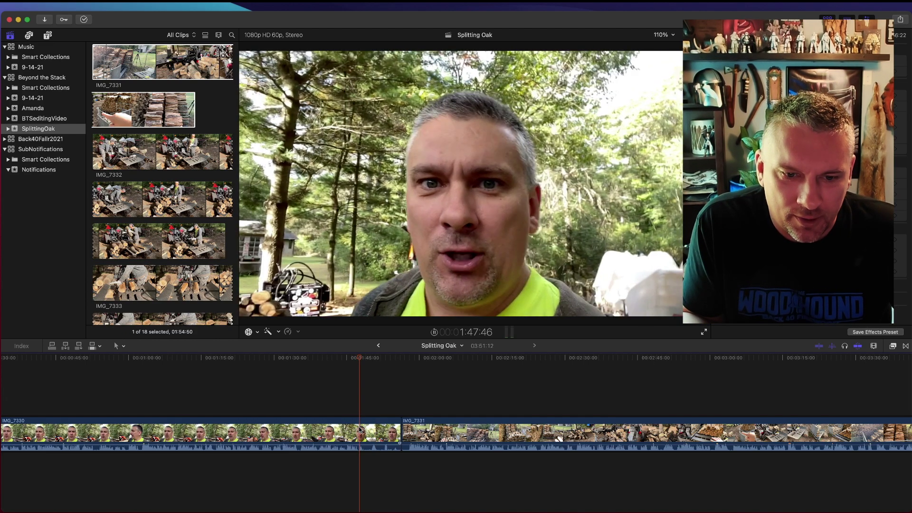
{"action": "left_click", "coordinate": [340, 429]}
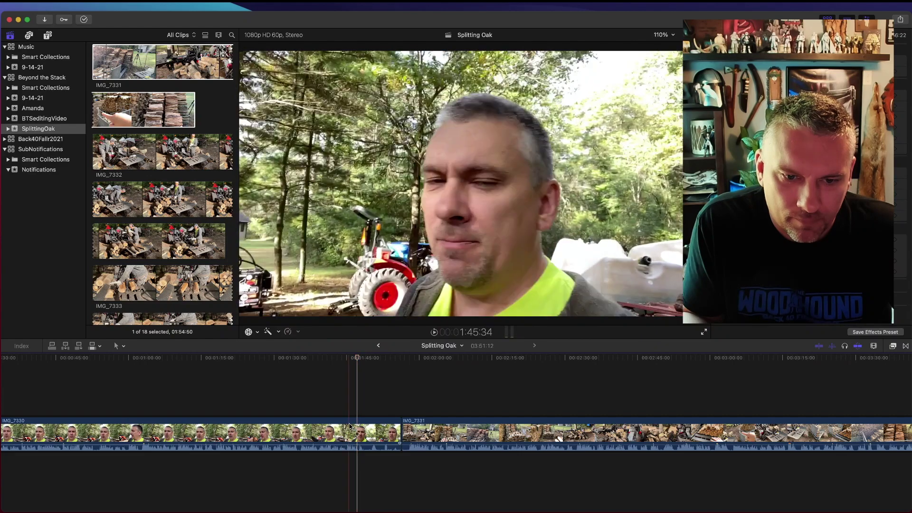
{"action": "left_click", "coordinate": [351, 427]}
{"action": "key", "text": "space"}
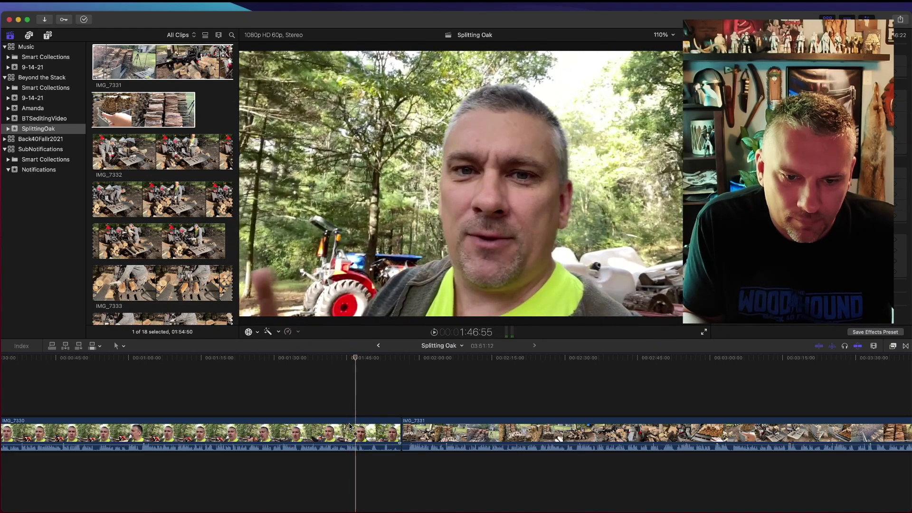
{"action": "key", "text": "super+b"}
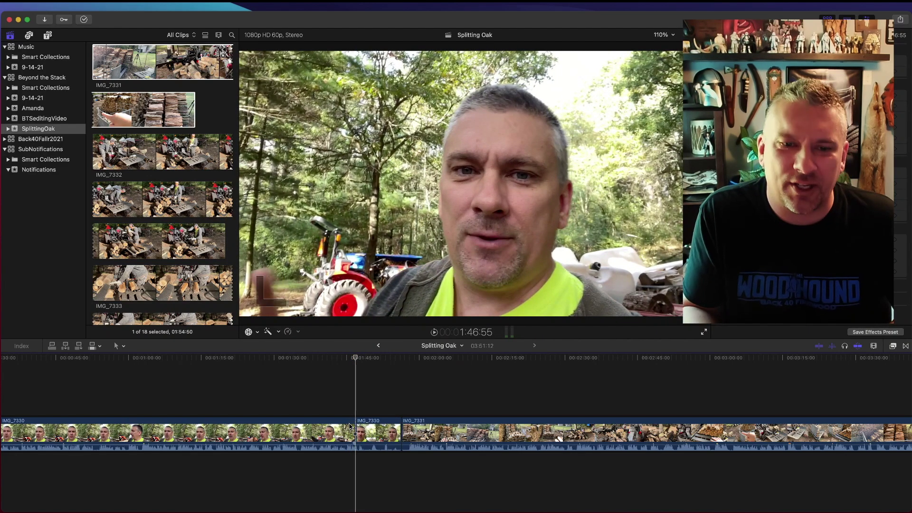
{"action": "left_click", "coordinate": [369, 430]}
{"action": "key", "text": "Delete"}
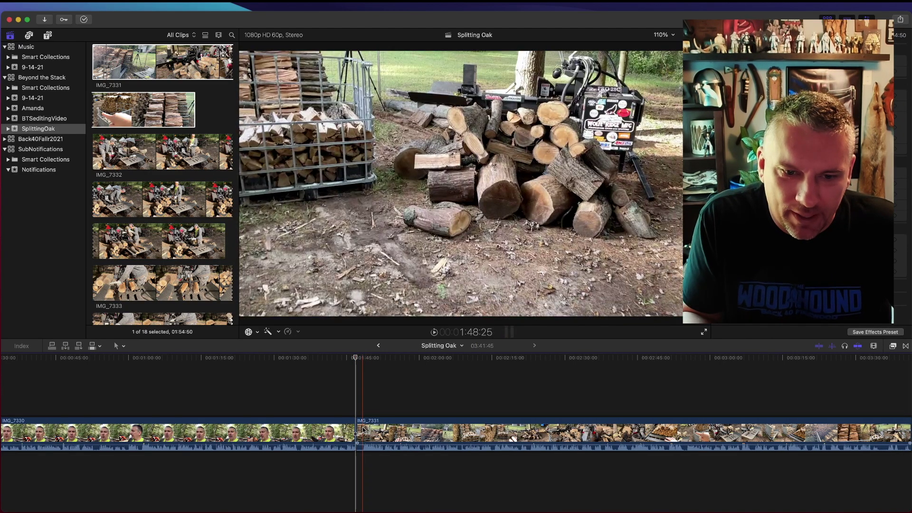
Play the beginning of IMG_7331 and remove its first 1:24 up to the 1:48:19 mark
{"action": "key", "text": "space"}
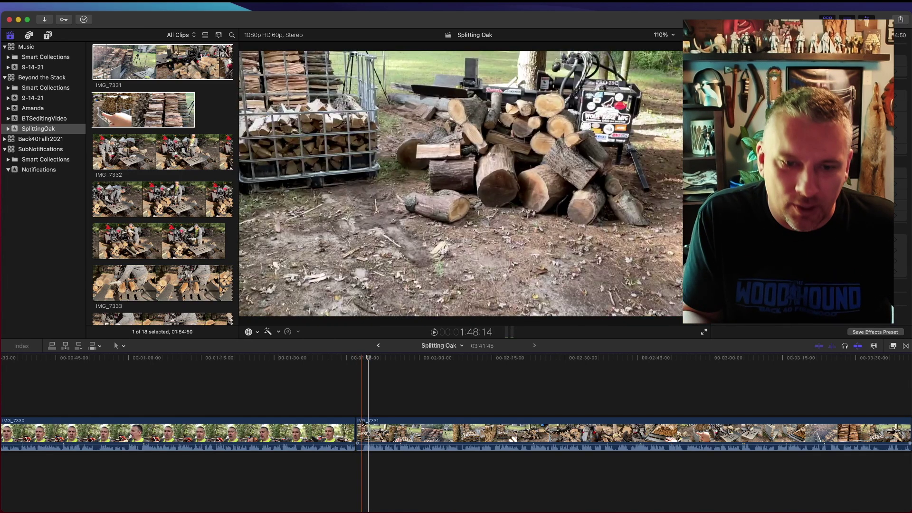
{"action": "left_click", "coordinate": [363, 422]}
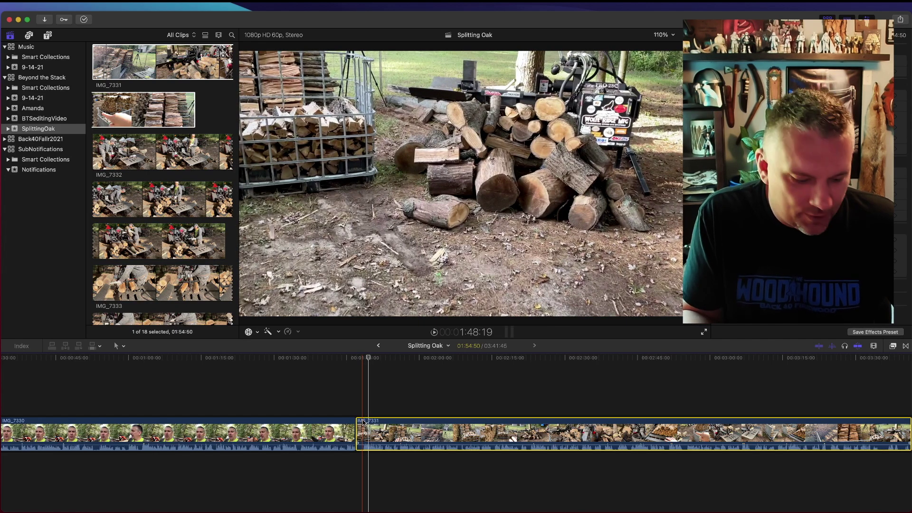
{"action": "key", "text": "alt+bracketleft"}
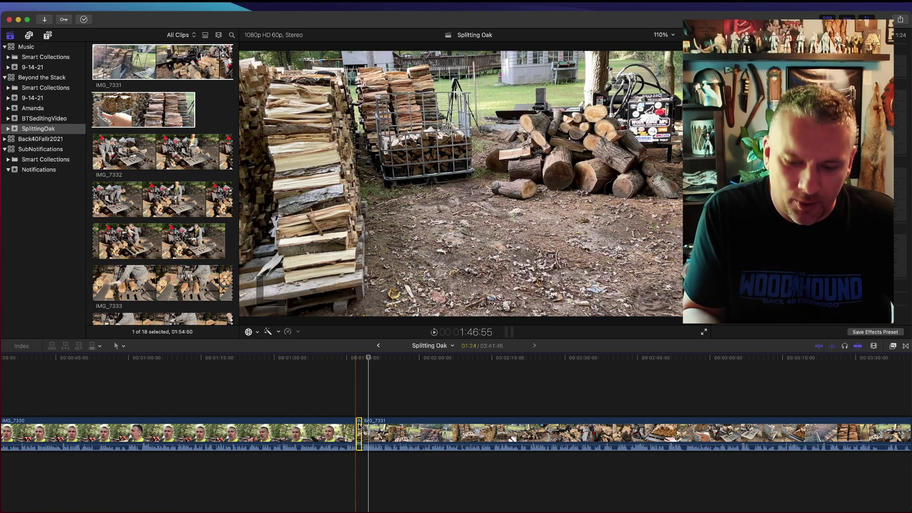
{"action": "left_click", "coordinate": [359, 426]}
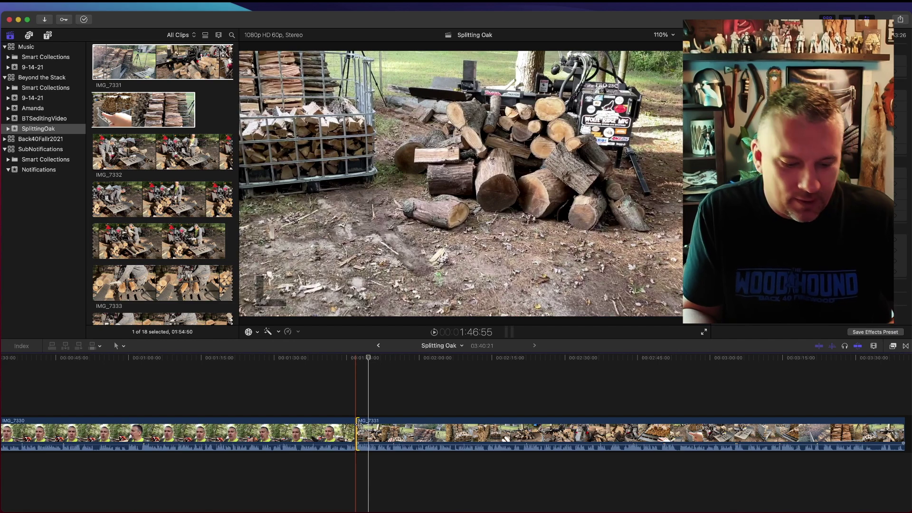
Try a cross dissolve at the cut between IMG_7330 and IMG_7331 and play it back
{"action": "key", "text": "super+t"}
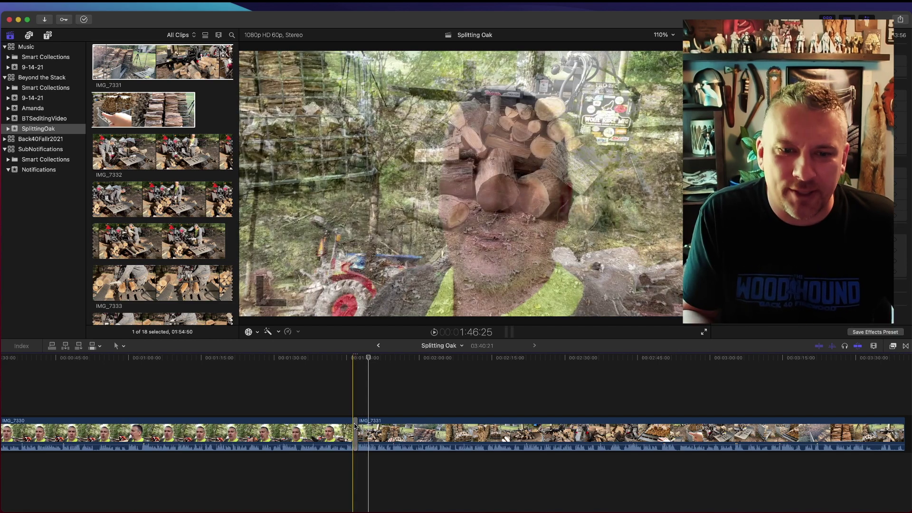
{"action": "key", "text": "space"}
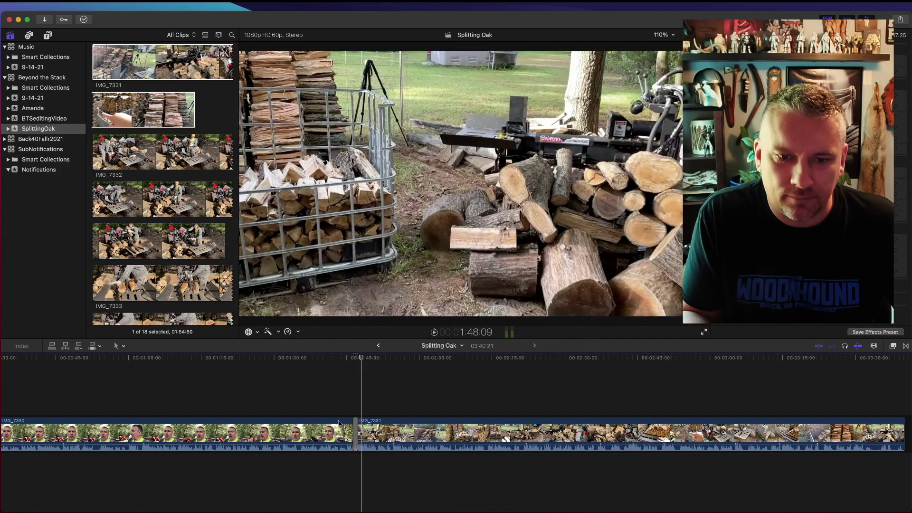
{"action": "key", "text": "space"}
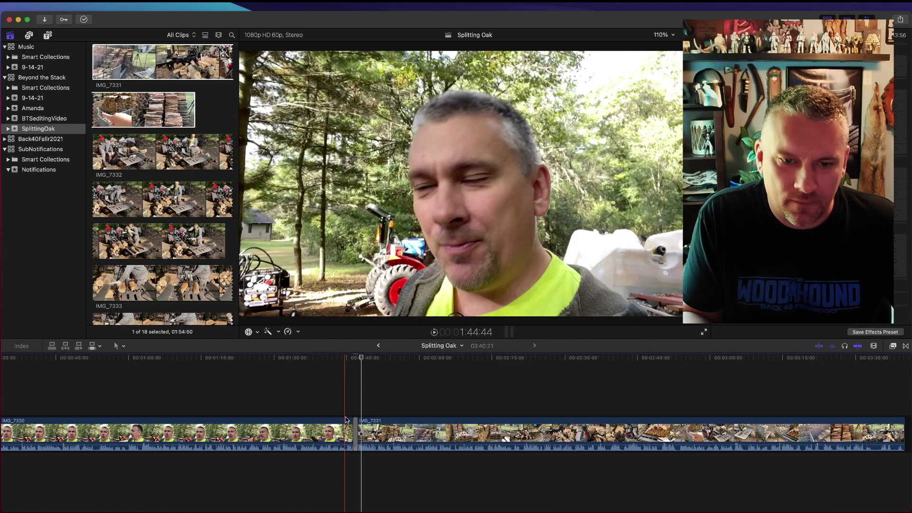
{"action": "key", "text": "space"}
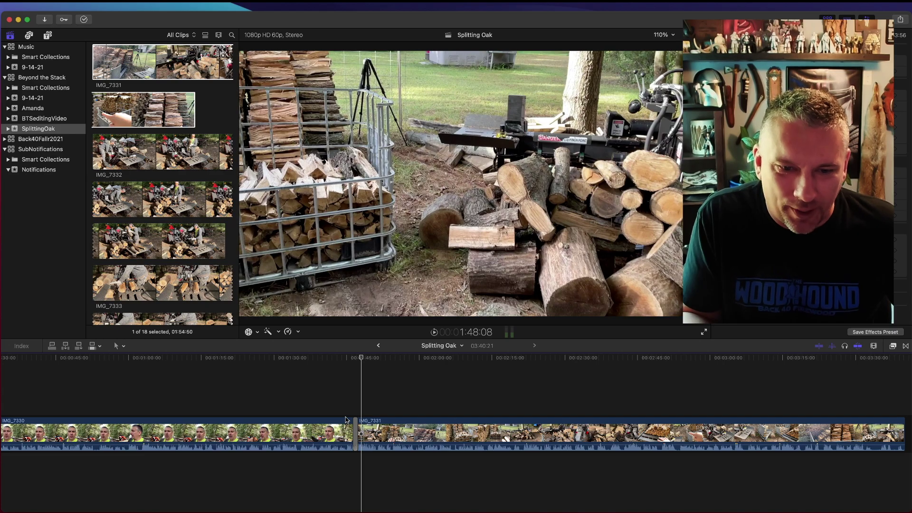
{"action": "key", "text": "Up"}
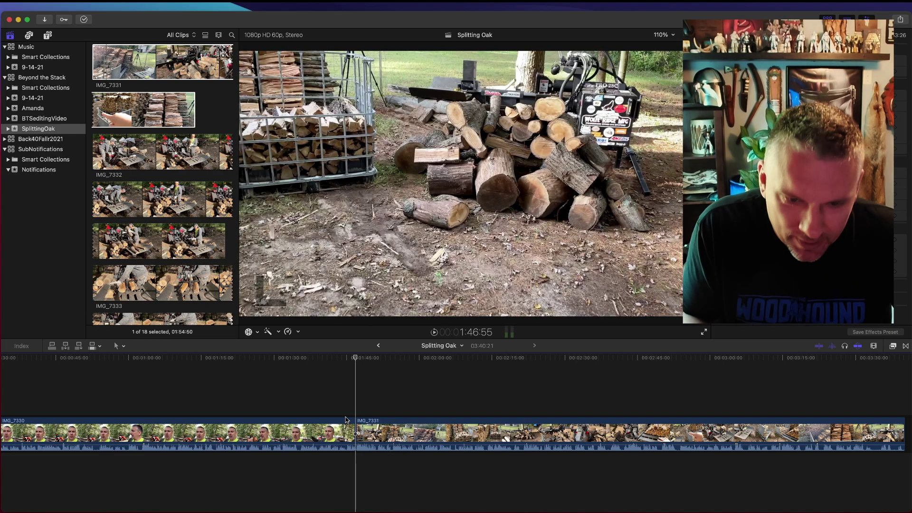
Trim the end of IMG_7330 back to 1:46:41 and add a cross dissolve between it and IMG_7331
{"action": "left_click", "coordinate": [874, 348]}
{"action": "left_click_drag", "start_coordinate": [854, 366], "coordinate": [862, 367]}
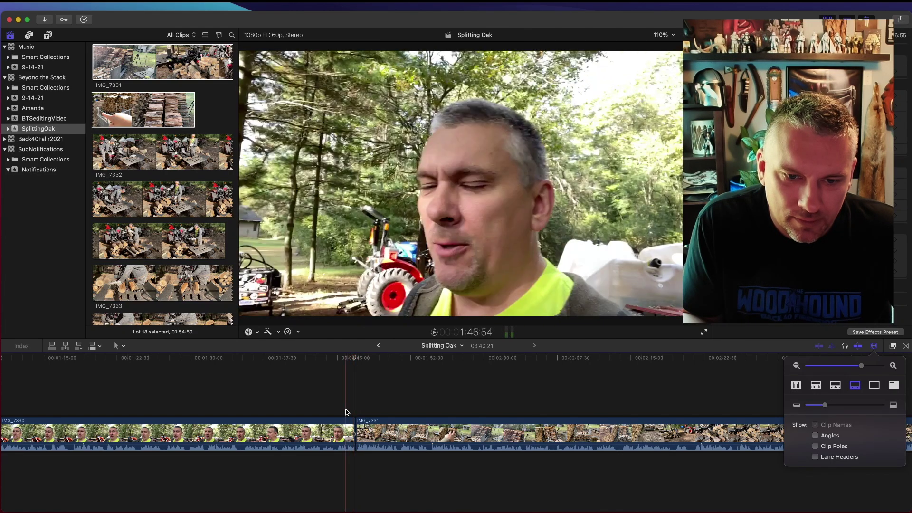
{"action": "key", "text": "space"}
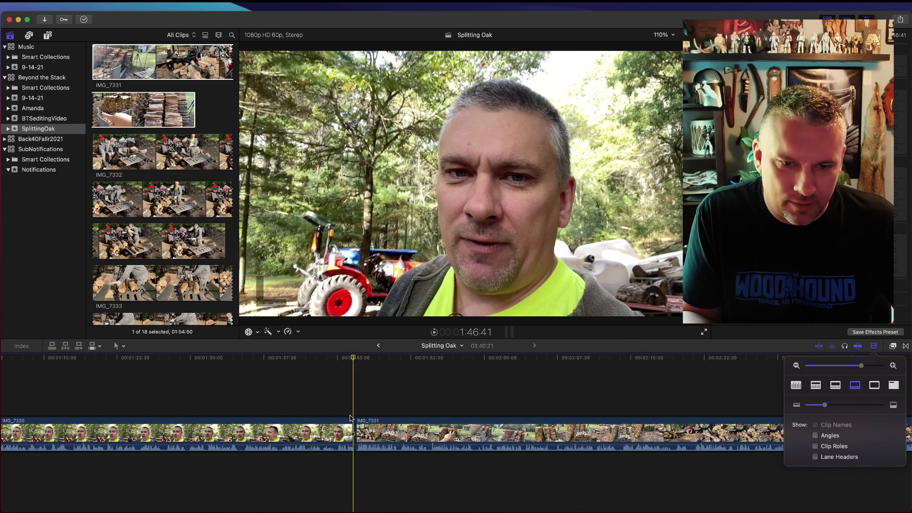
{"action": "left_click", "coordinate": [354, 423]}
{"action": "left_click_drag", "start_coordinate": [355, 424], "coordinate": [357, 423]}
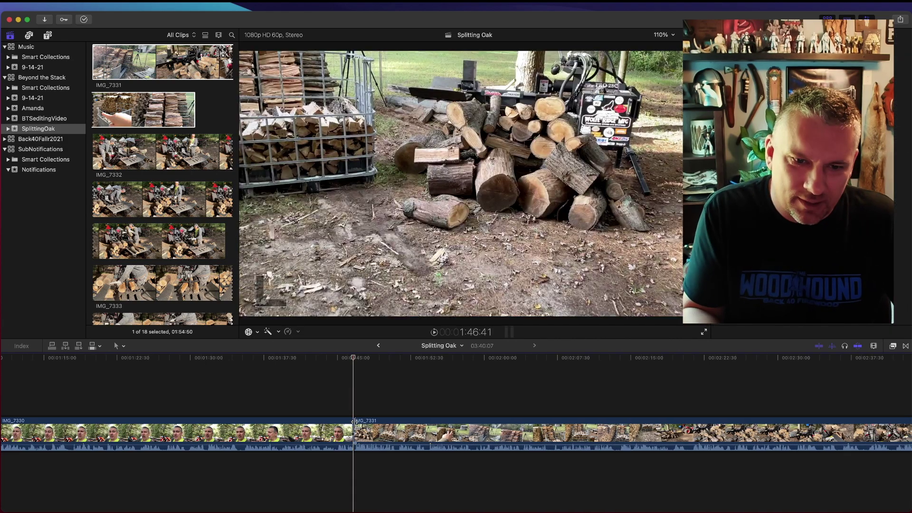
{"action": "key", "text": "super+t"}
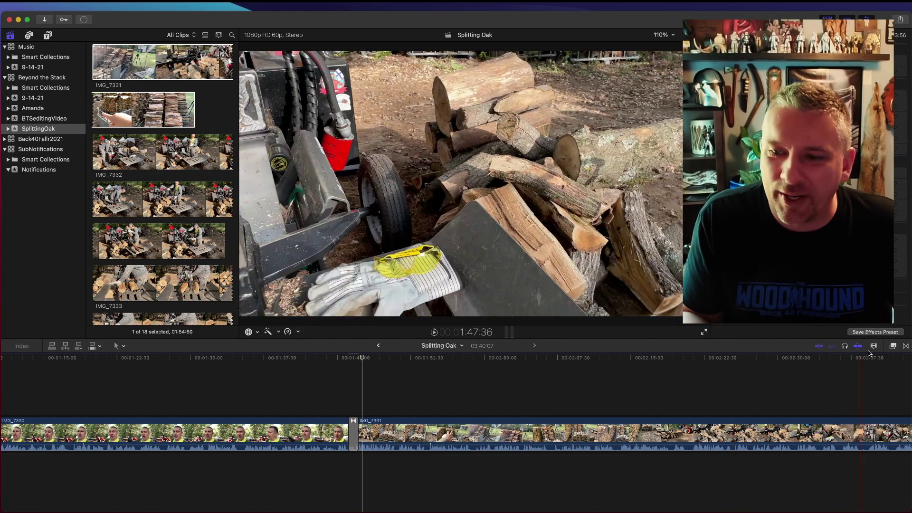
Append IMG_7332 from the SplittingOak event to the end of the Splitting Oak timeline after IMG_7331
{"action": "left_click", "coordinate": [874, 346]}
{"action": "left_click_drag", "start_coordinate": [861, 366], "coordinate": [846, 365]}
{"action": "left_click_drag", "start_coordinate": [846, 365], "coordinate": [848, 366]}
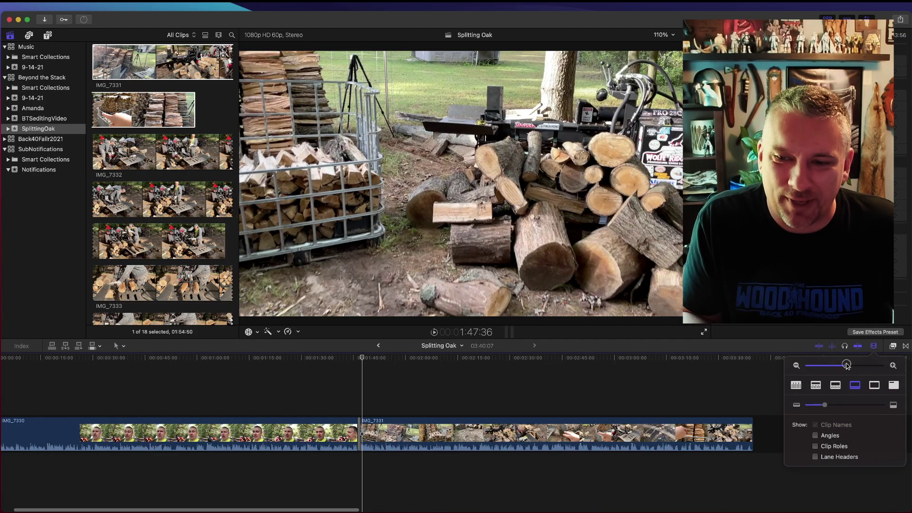
{"action": "scroll", "coordinate": [399, 401], "scroll_direction": "right", "scroll_amount": 10}
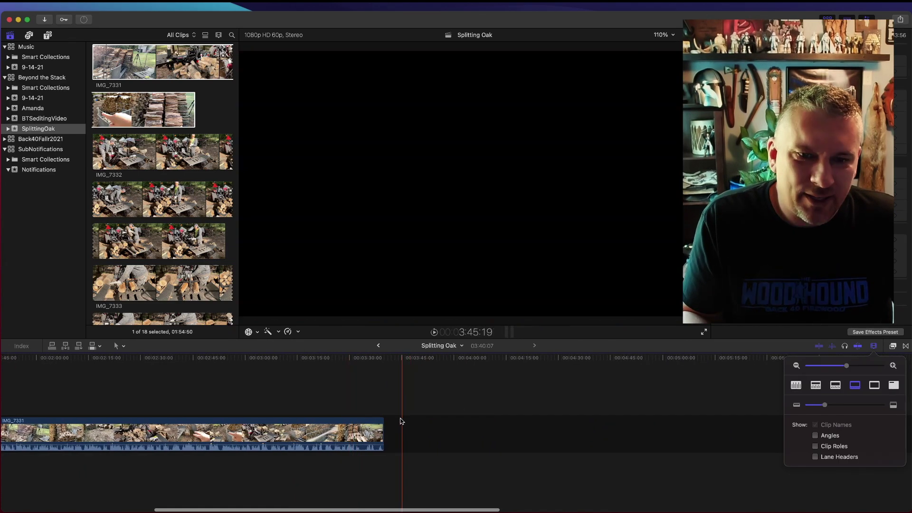
{"action": "scroll", "coordinate": [152, 147], "scroll_direction": "down", "scroll_amount": 1}
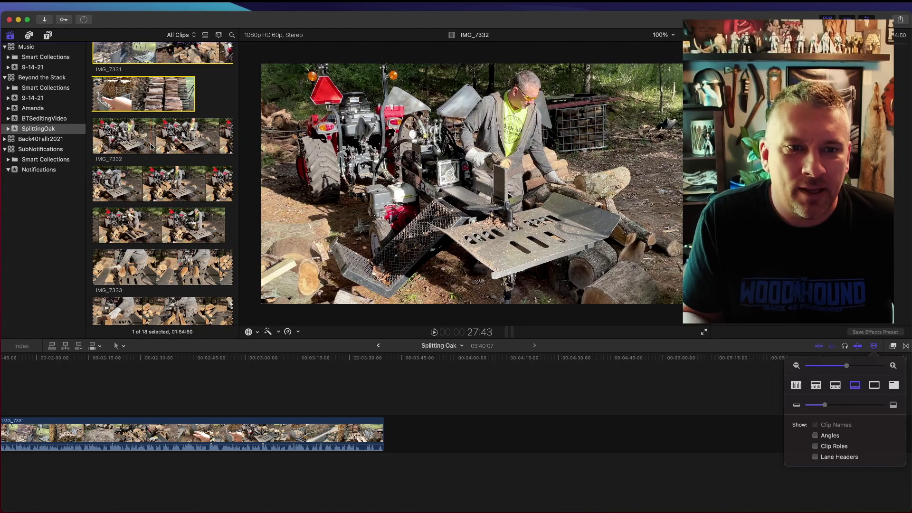
{"action": "scroll", "coordinate": [151, 146], "scroll_direction": "down", "scroll_amount": 2}
{"action": "left_click", "coordinate": [202, 163]}
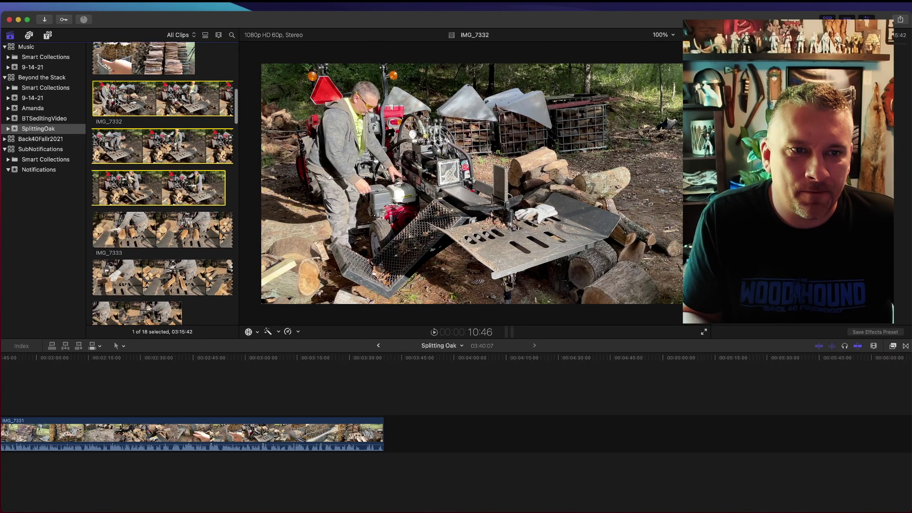
{"action": "left_click_drag", "start_coordinate": [202, 163], "coordinate": [404, 430]}
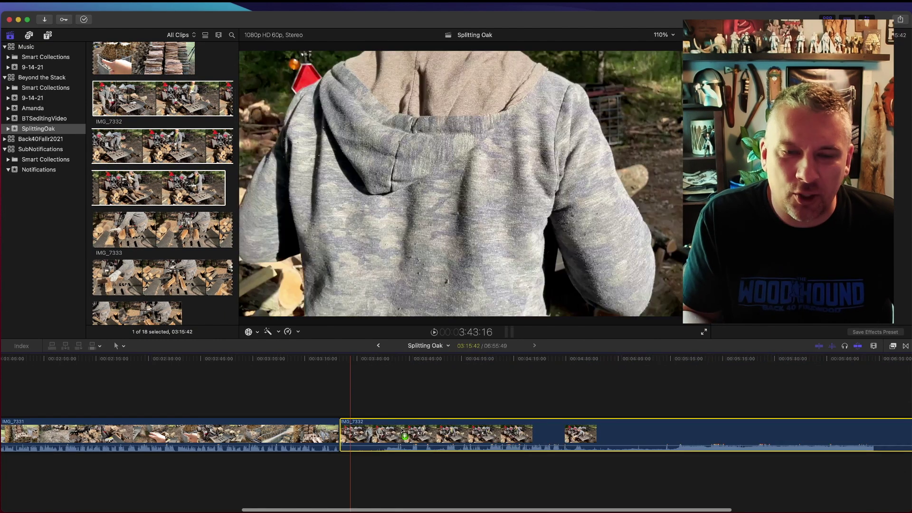
Append IMG_7333 to the end of the timeline directly after IMG_7332
{"action": "scroll", "coordinate": [405, 430], "scroll_direction": "right", "scroll_amount": 7}
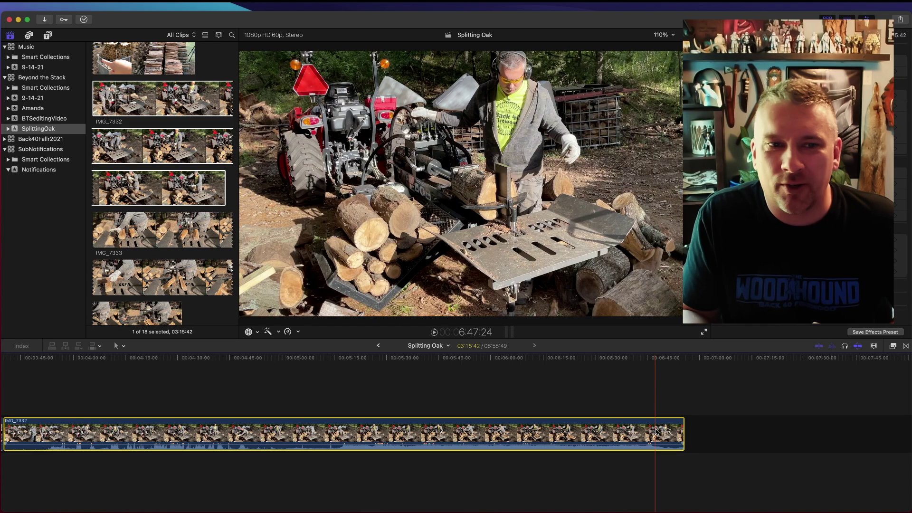
{"action": "left_click", "coordinate": [117, 228]}
{"action": "left_click_drag", "start_coordinate": [118, 228], "coordinate": [693, 422]}
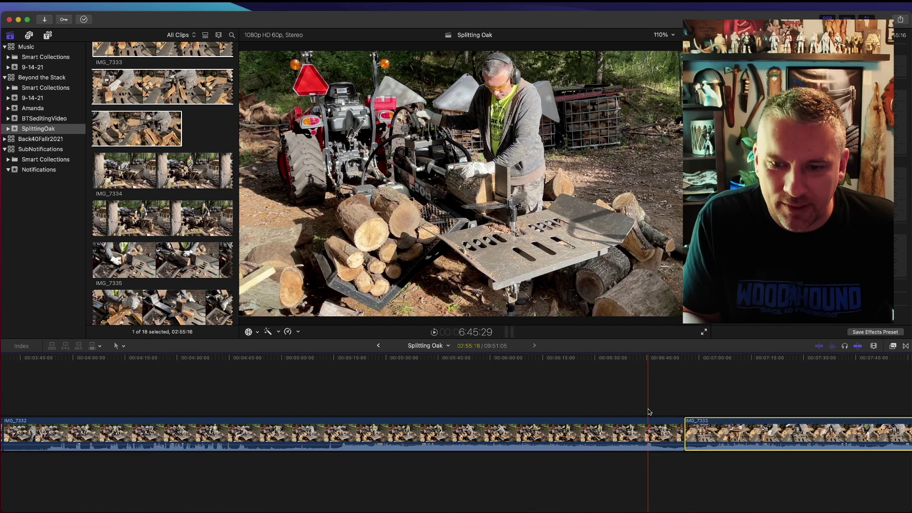
Play the end of IMG_7332, lower its audio level and set IMG_7333's audio level to -6.0 dB
{"action": "key", "text": "space"}
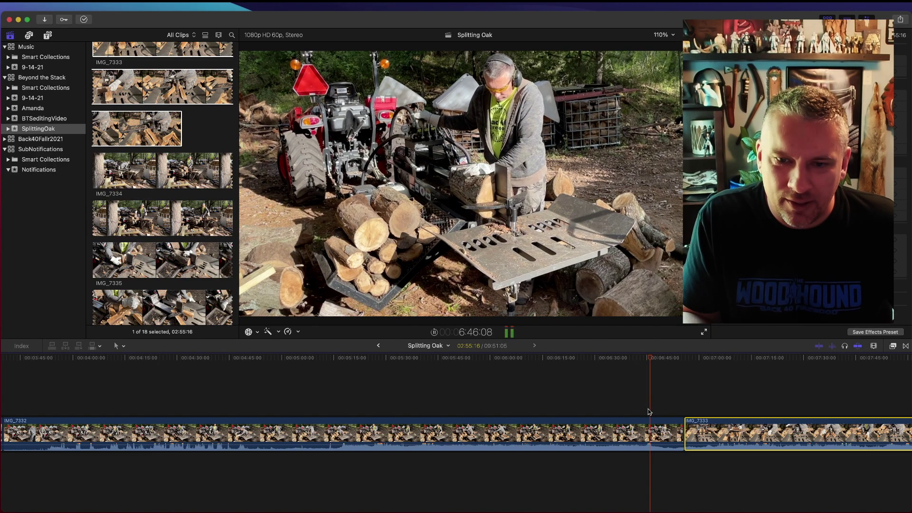
{"action": "key", "text": "space"}
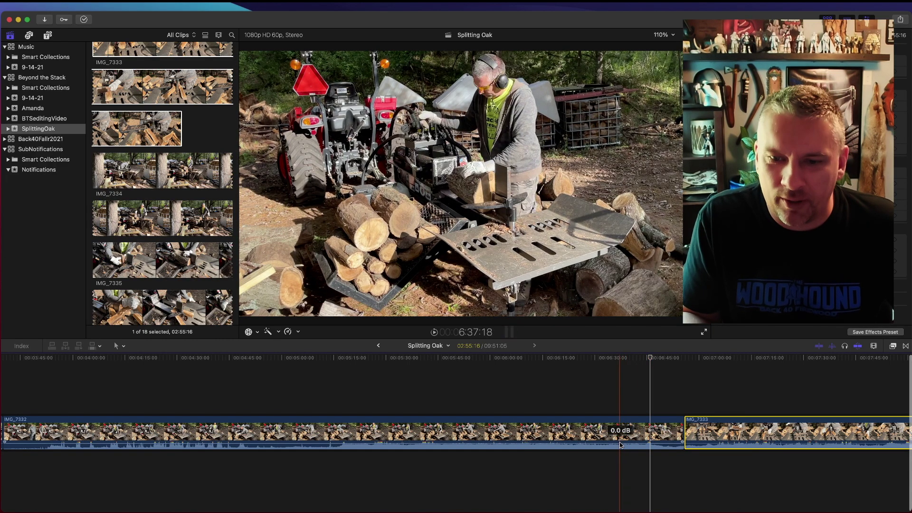
{"action": "left_click_drag", "start_coordinate": [619, 446], "coordinate": [619, 445]}
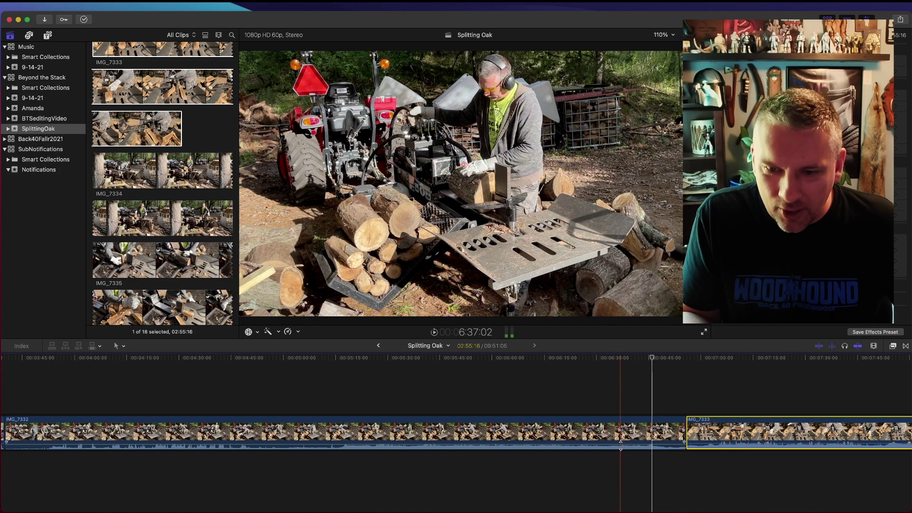
{"action": "left_click_drag", "start_coordinate": [711, 443], "coordinate": [711, 443]}
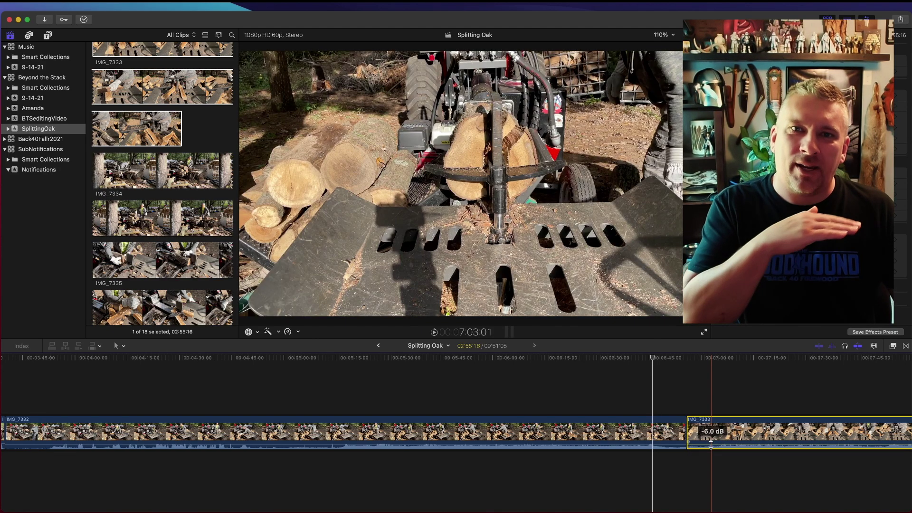
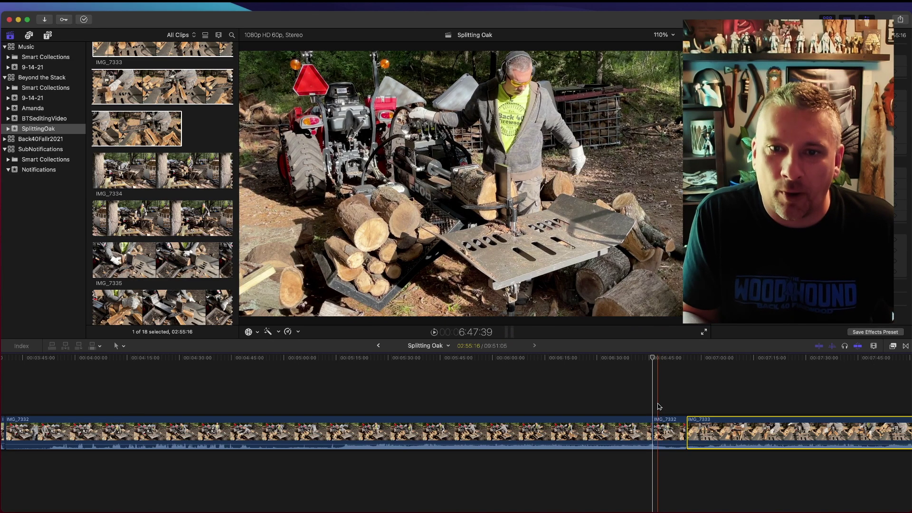
Review the cut, split IMG_7333 at 7:05:33 and delete its opening piece plus the short leftover IMG_7332 piece before it
{"action": "key", "text": "space"}
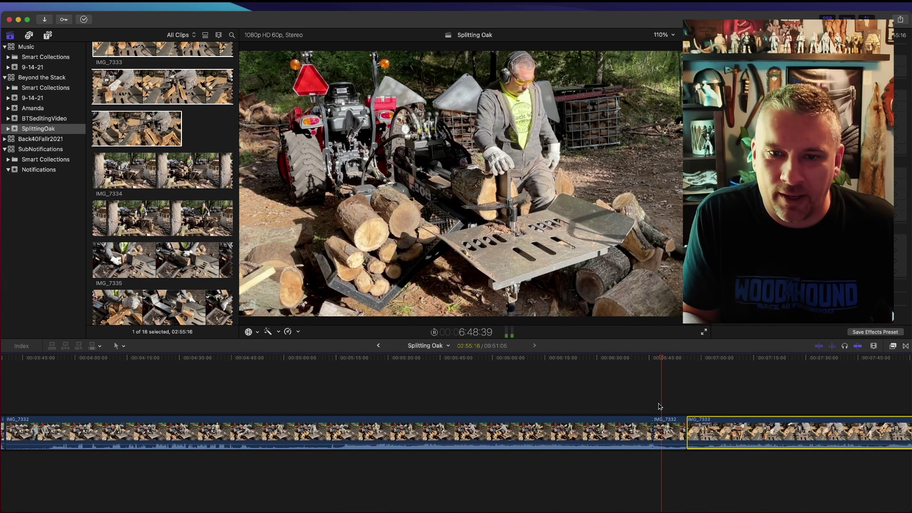
{"action": "key", "text": "space"}
{"action": "key", "text": "space"}
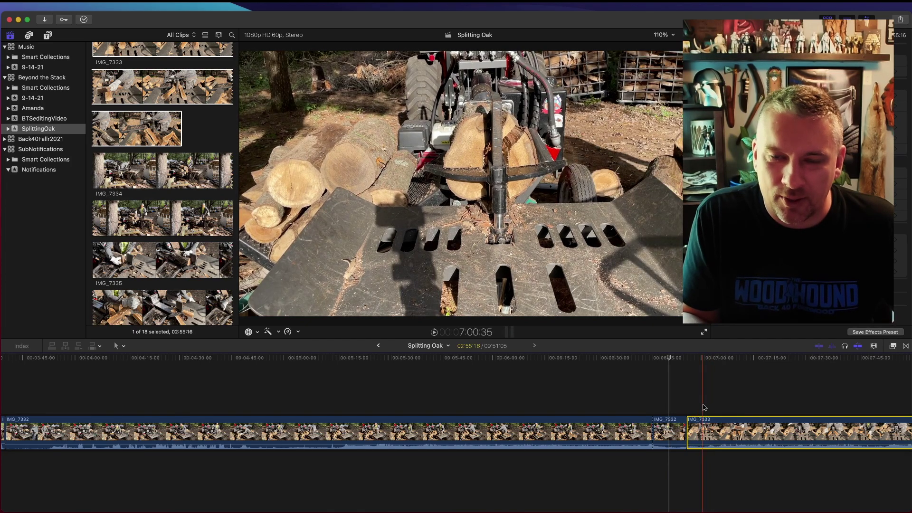
{"action": "scroll", "coordinate": [705, 407], "scroll_direction": "right", "scroll_amount": 5}
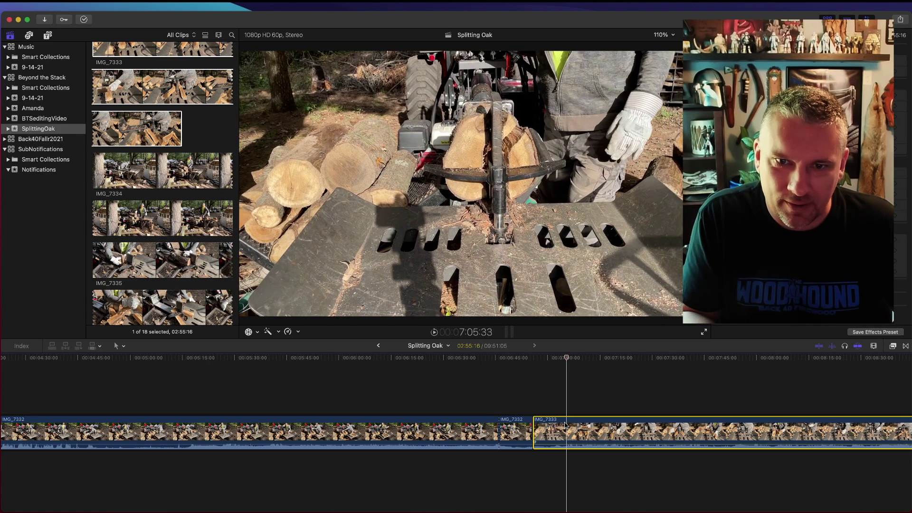
{"action": "key", "text": "space"}
{"action": "key", "text": "super+b"}
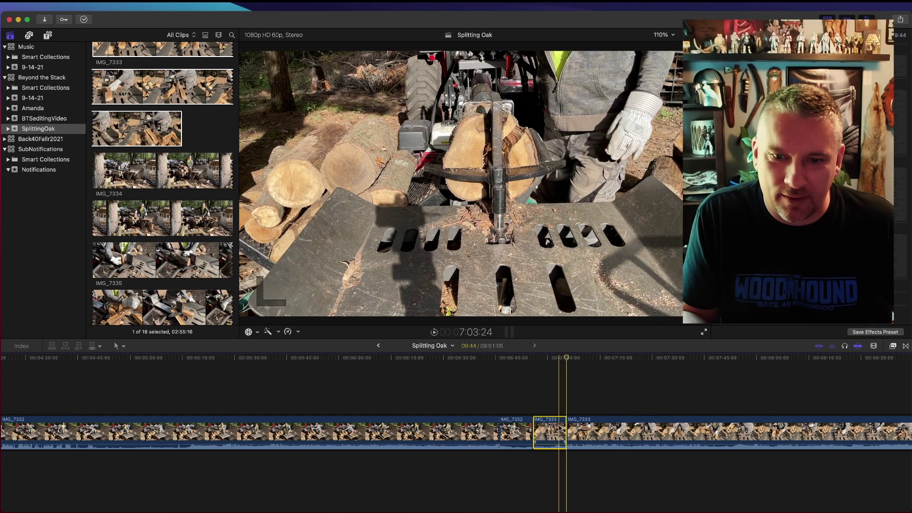
{"action": "key", "text": "Delete"}
{"action": "left_click", "coordinate": [514, 430]}
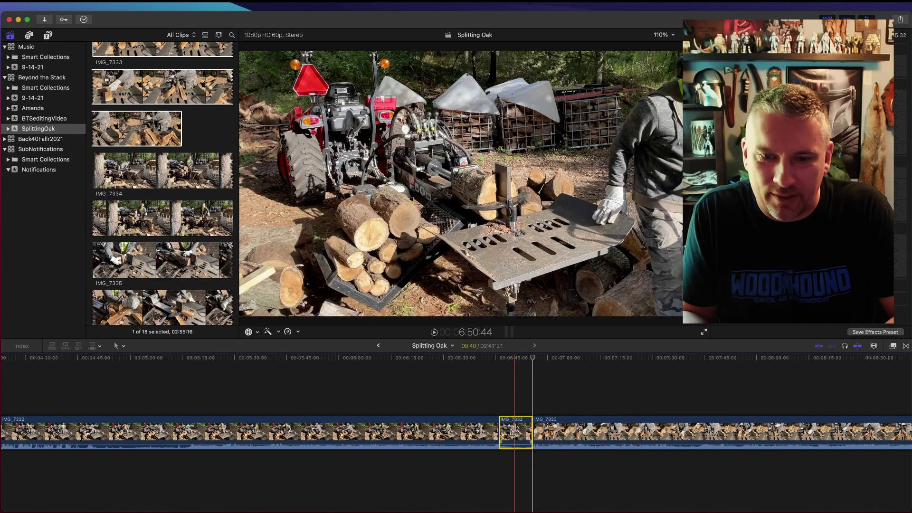
{"action": "key", "text": "Delete"}
Play across the cut between IMG_7332 and IMG_7333 to check how the action flows
{"action": "left_click", "coordinate": [491, 418]}
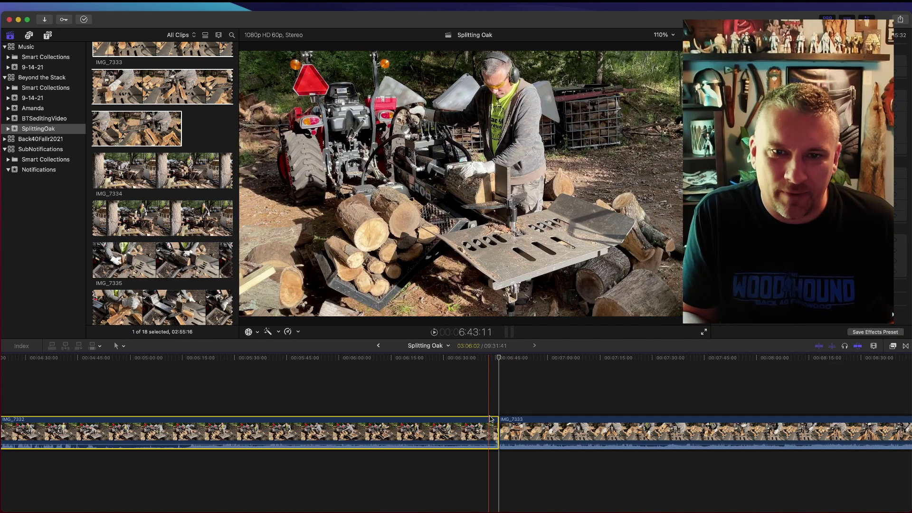
{"action": "key", "text": "space"}
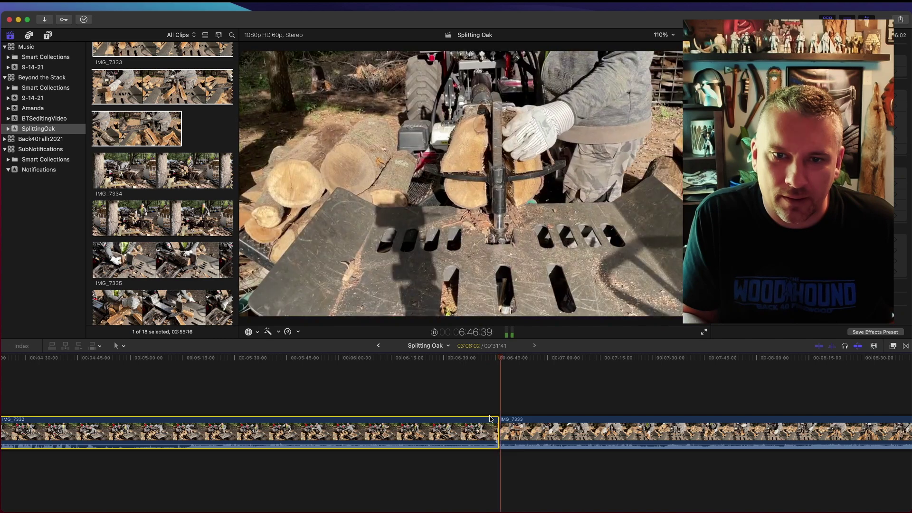
{"action": "key", "text": "space"}
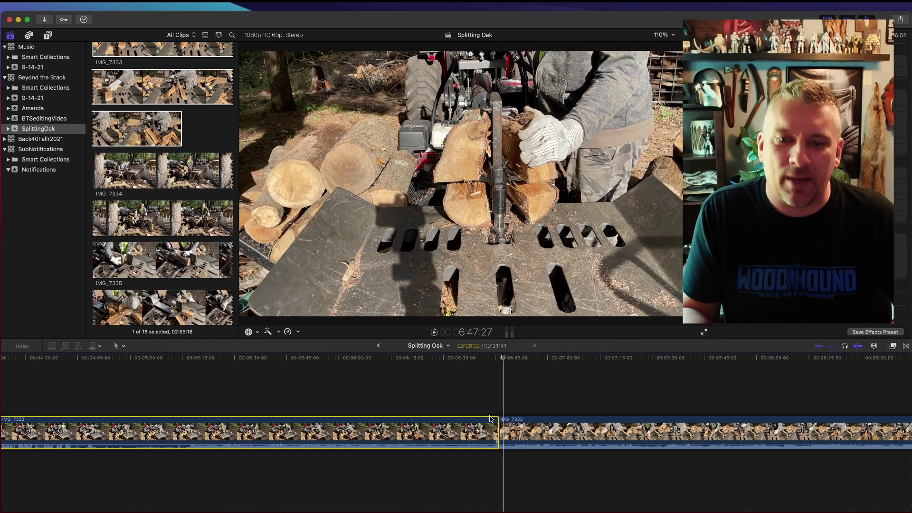
{"action": "left_click", "coordinate": [491, 415]}
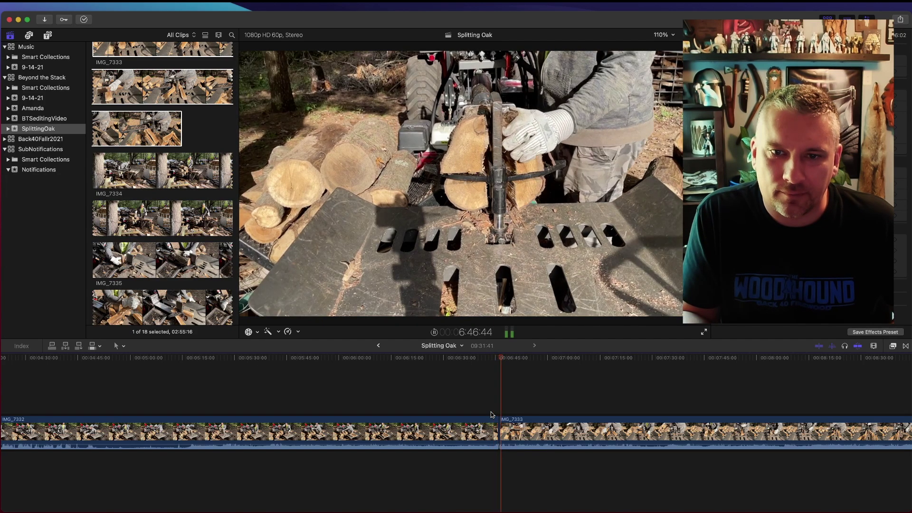
{"action": "key", "text": "space"}
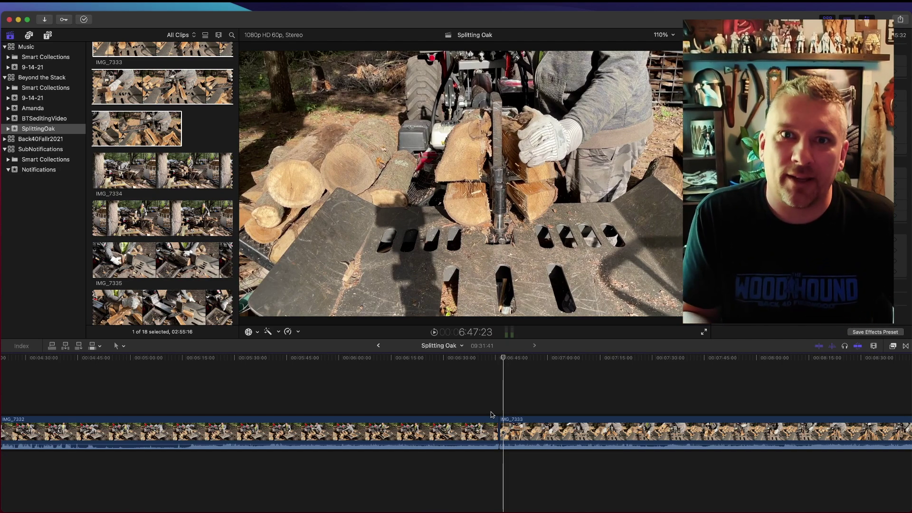
Append IMG_7334 to the end of the timeline after IMG_7333
{"action": "scroll", "coordinate": [492, 415], "scroll_direction": "right", "scroll_amount": 10}
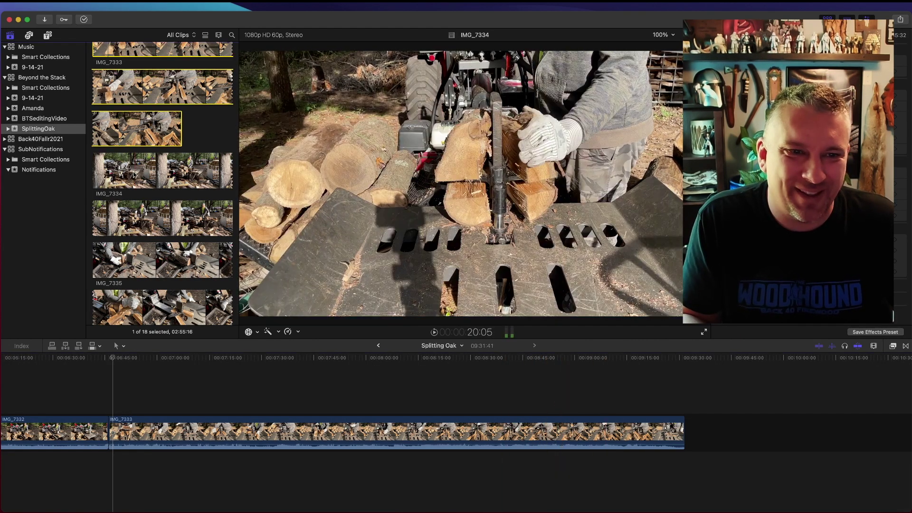
{"action": "key", "text": "super+1"}
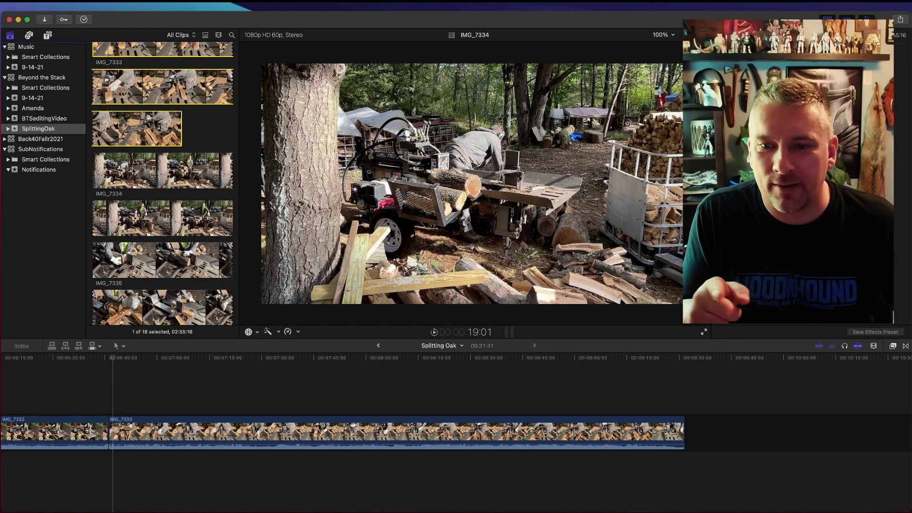
{"action": "left_click", "coordinate": [133, 171]}
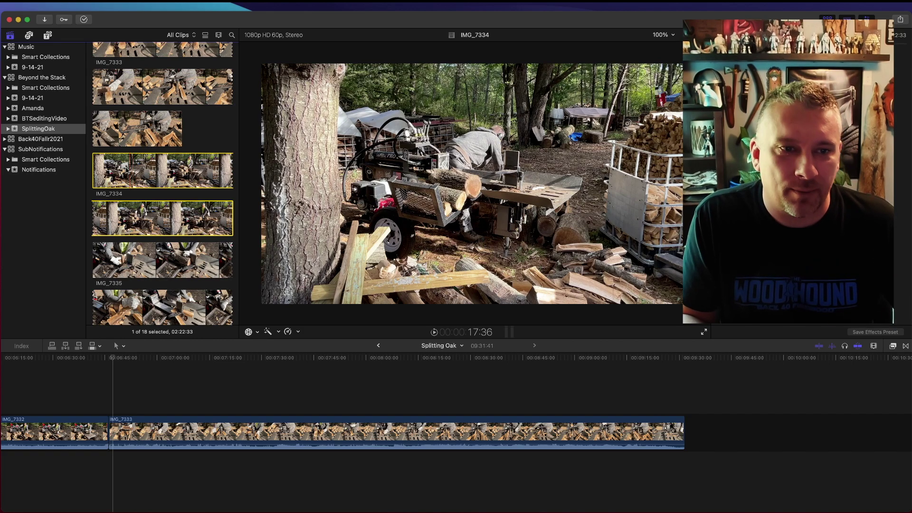
{"action": "left_click_drag", "start_coordinate": [118, 169], "coordinate": [696, 429]}
Split IMG_7334 at 11:08:11 and delete the part before the split
{"action": "scroll", "coordinate": [696, 429], "scroll_direction": "right", "scroll_amount": 10}
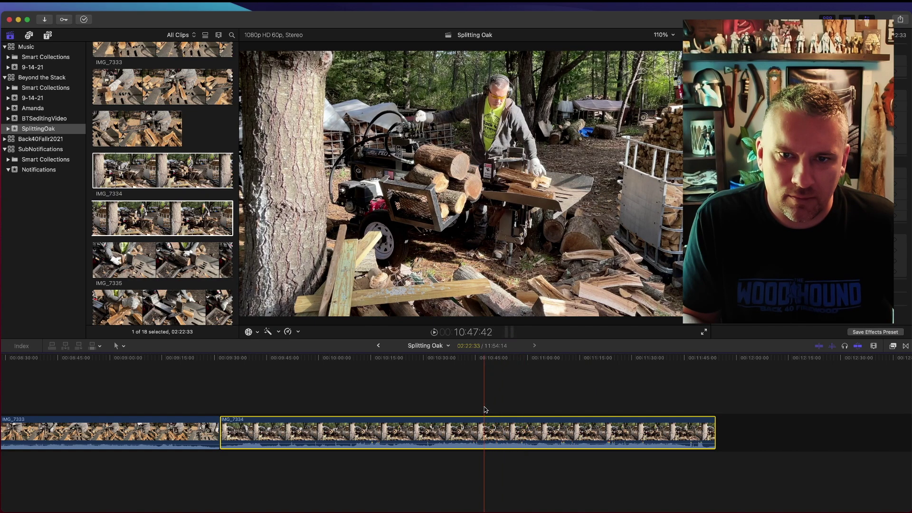
{"action": "left_click", "coordinate": [557, 411]}
{"action": "key", "text": "super+b"}
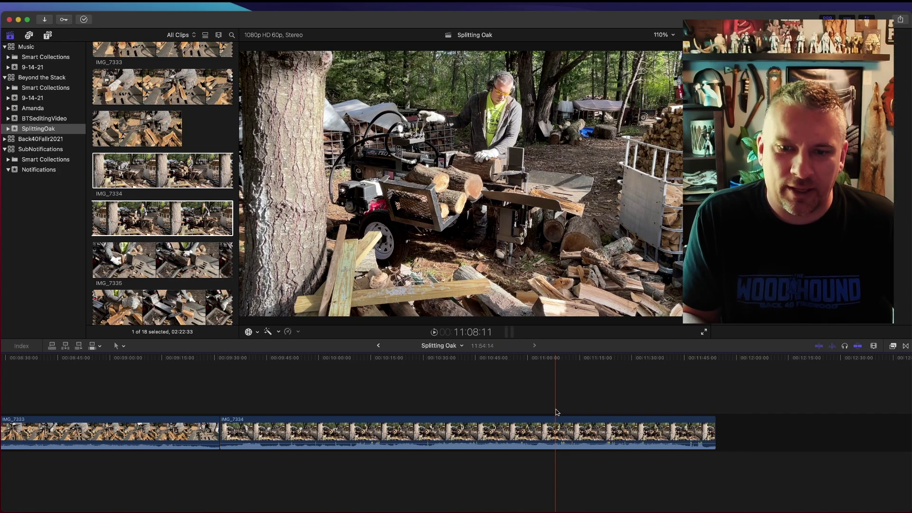
{"action": "left_click", "coordinate": [538, 428]}
{"action": "key", "text": "Delete"}
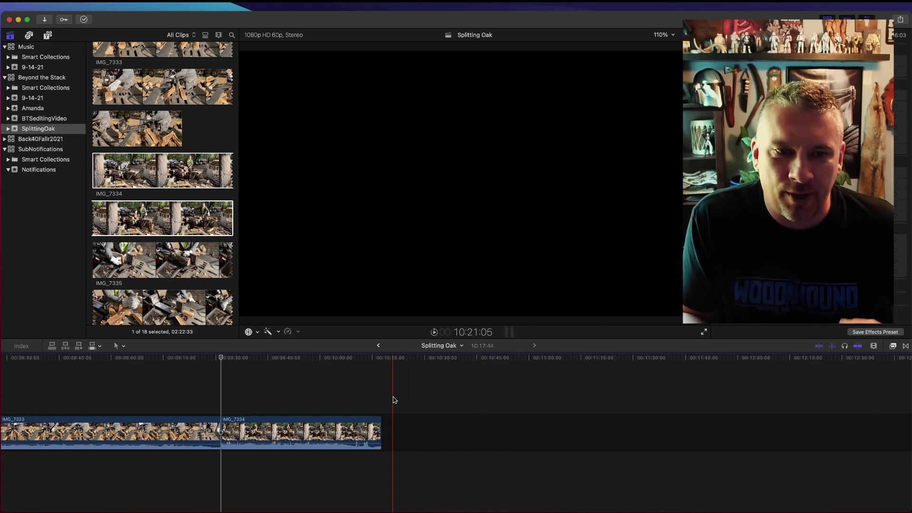
Append IMG_7335 to the end of the timeline after the shortened IMG_7334
{"action": "left_click", "coordinate": [116, 261]}
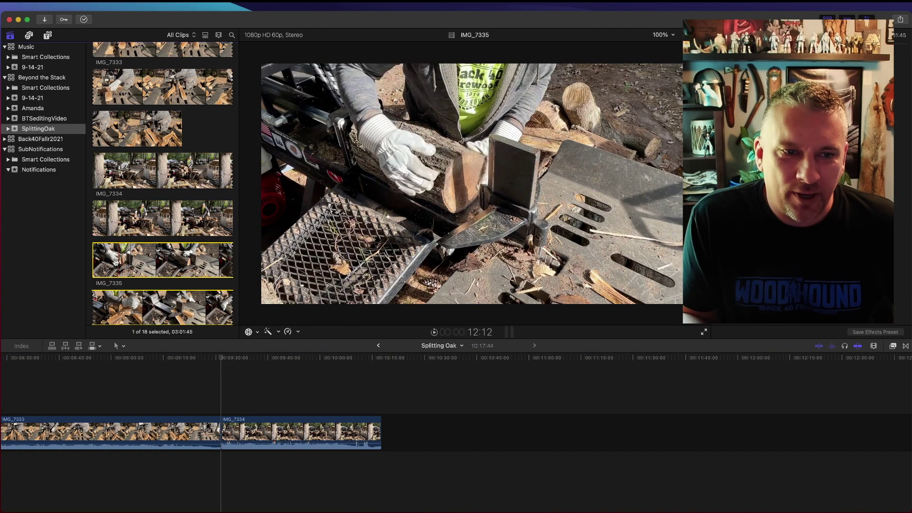
{"action": "left_click_drag", "start_coordinate": [115, 262], "coordinate": [399, 430]}
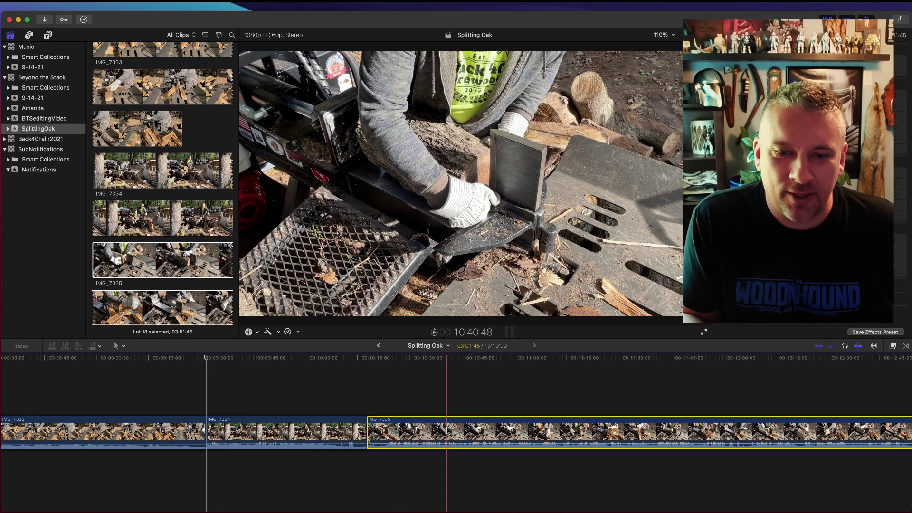
{"action": "scroll", "coordinate": [447, 430], "scroll_direction": "right", "scroll_amount": 10}
Append IMG_7336 to the end of the timeline after IMG_7335
{"action": "scroll", "coordinate": [159, 223], "scroll_direction": "down", "scroll_amount": 4}
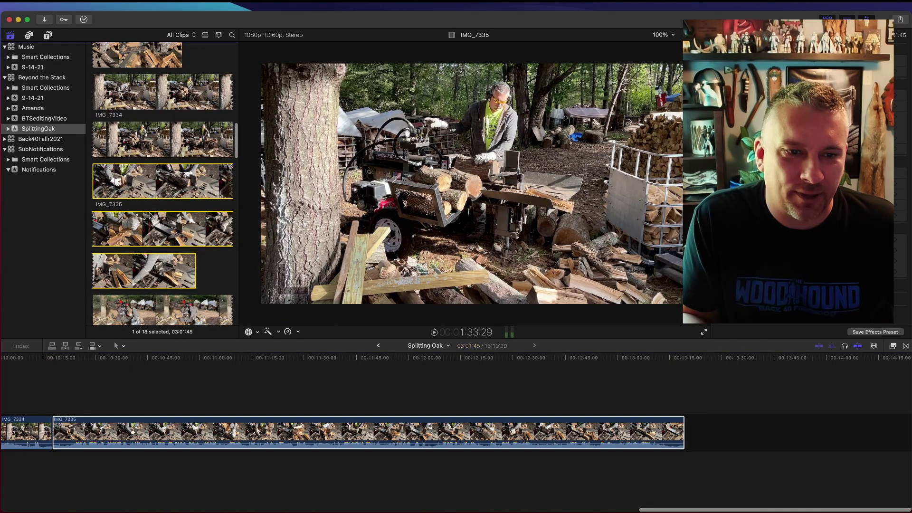
{"action": "left_click", "coordinate": [135, 216]}
{"action": "left_click_drag", "start_coordinate": [135, 216], "coordinate": [708, 429]}
{"action": "scroll", "coordinate": [708, 430], "scroll_direction": "right", "scroll_amount": 10}
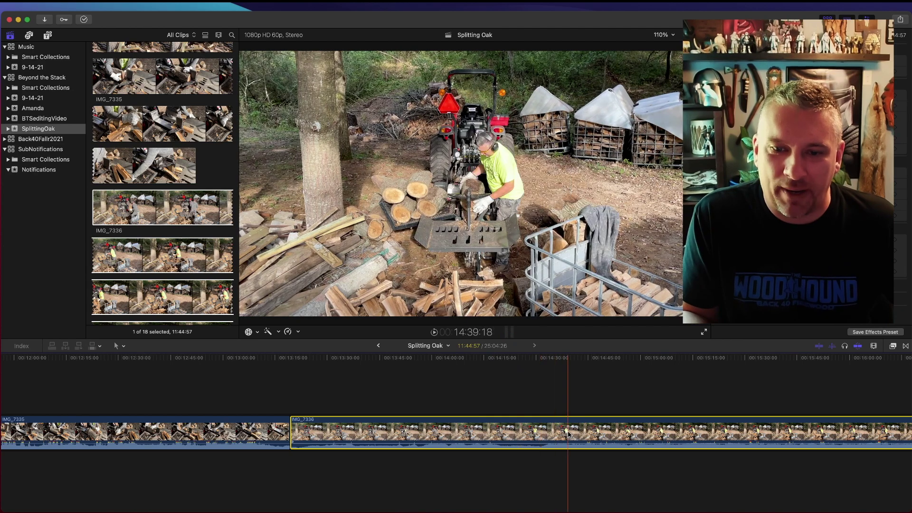
Speed up IMG_7336 on the timeline to 8x
{"action": "scroll", "coordinate": [522, 432], "scroll_direction": "right", "scroll_amount": 5}
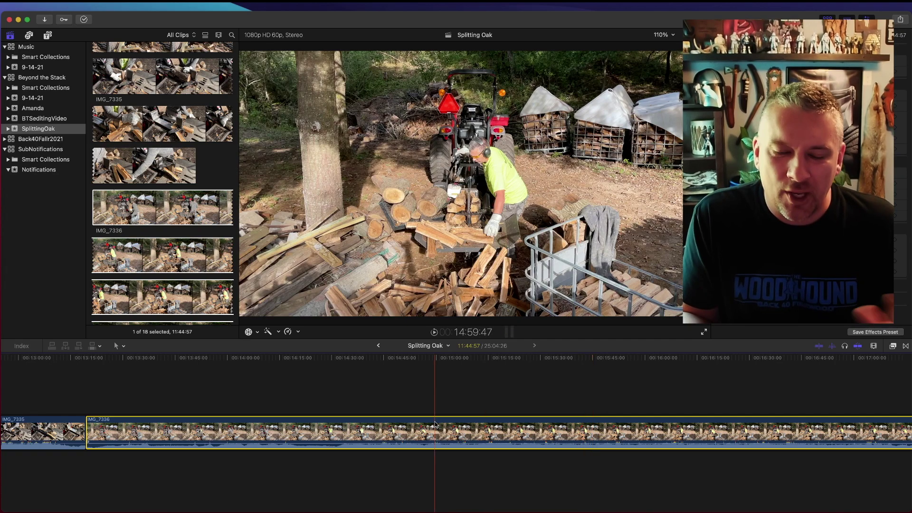
{"action": "scroll", "coordinate": [475, 430], "scroll_direction": "left", "scroll_amount": 5}
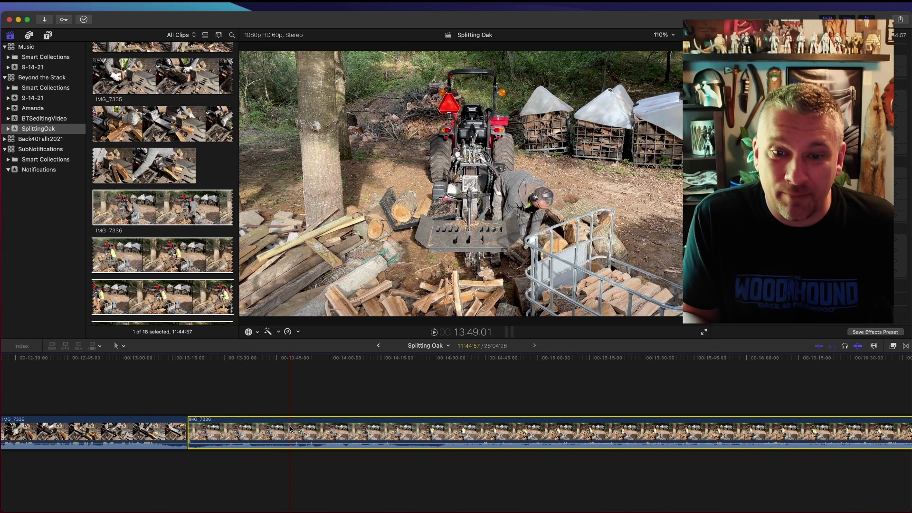
{"action": "left_click", "coordinate": [298, 333]}
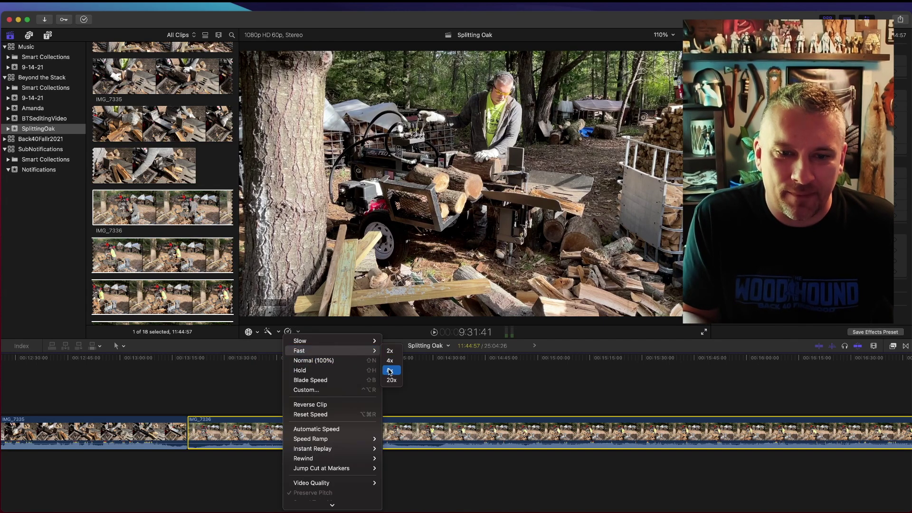
{"action": "left_click", "coordinate": [389, 370]}
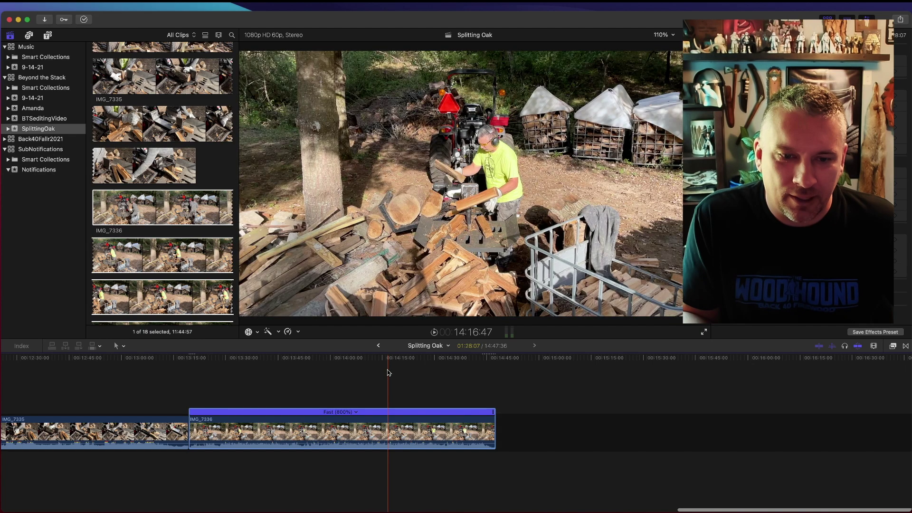
{"action": "left_click", "coordinate": [332, 424]}
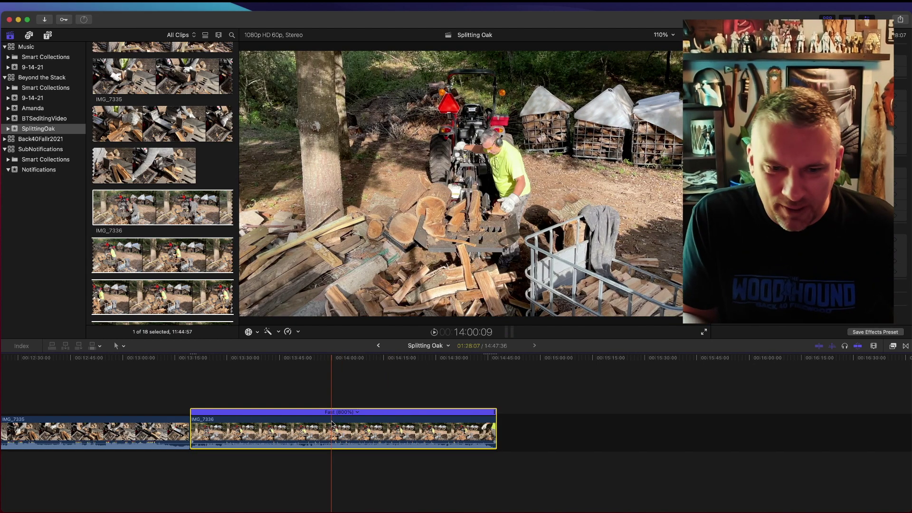
Append IMG_7337 to the end of the timeline after IMG_7336 and speed it up to 8x
{"action": "scroll", "coordinate": [180, 239], "scroll_direction": "down", "scroll_amount": 5}
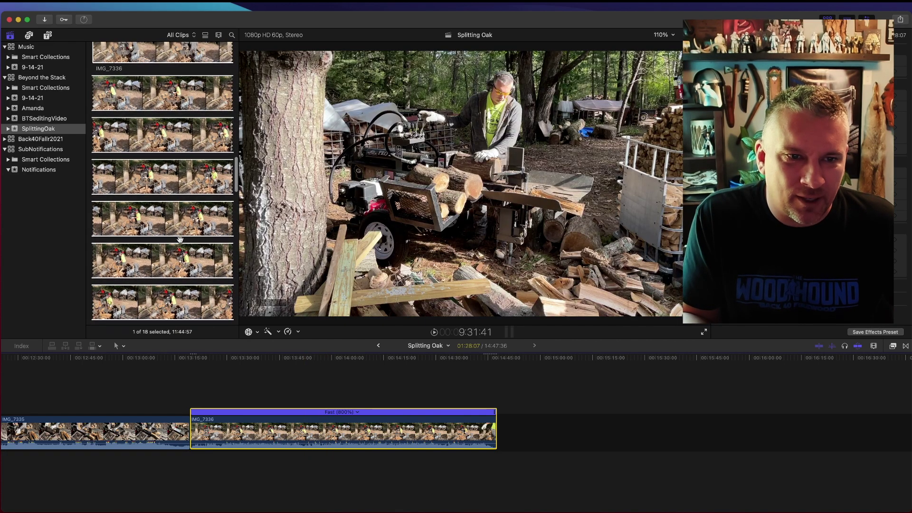
{"action": "scroll", "coordinate": [180, 239], "scroll_direction": "down", "scroll_amount": 6}
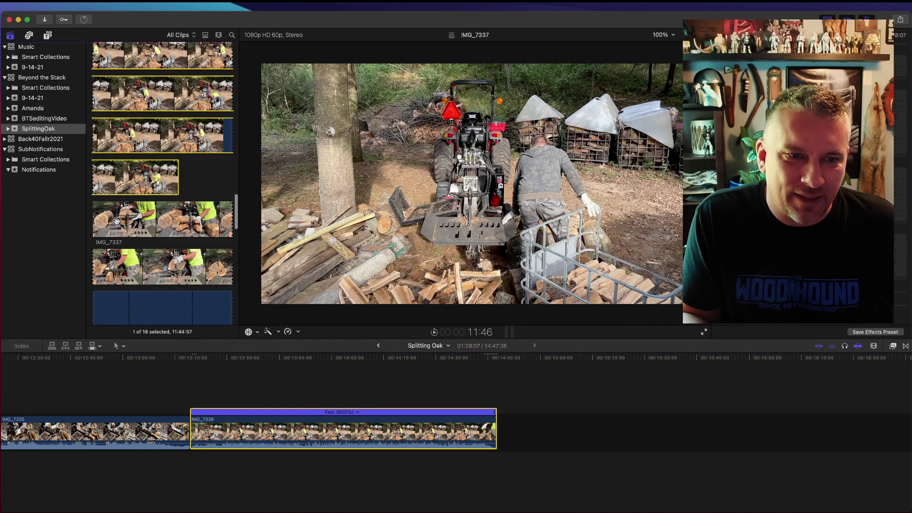
{"action": "left_click_drag", "start_coordinate": [116, 222], "coordinate": [539, 433]}
{"action": "scroll", "coordinate": [474, 433], "scroll_direction": "right", "scroll_amount": 5}
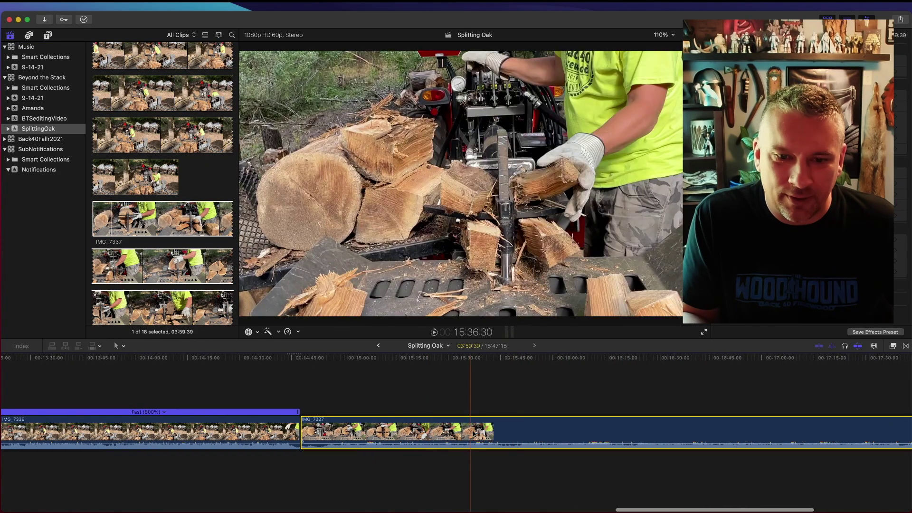
{"action": "left_click", "coordinate": [289, 331]}
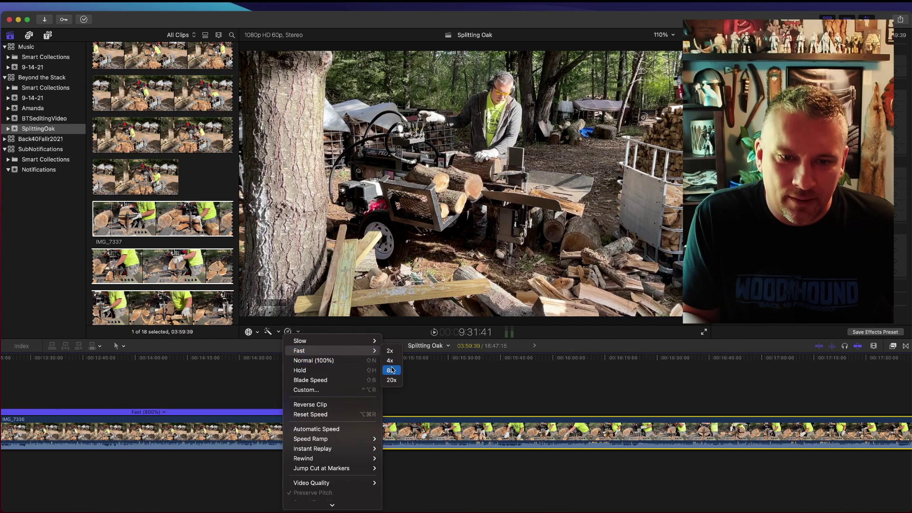
{"action": "left_click", "coordinate": [392, 371]}
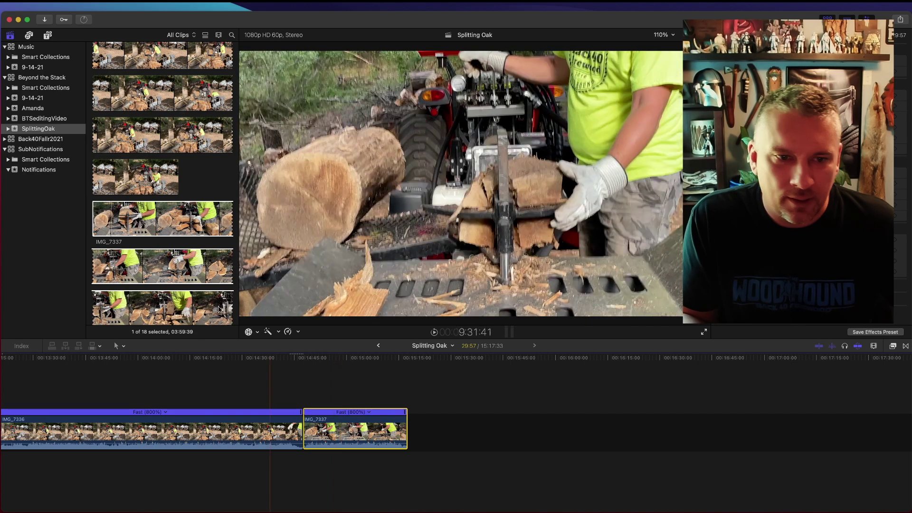
Append IMG_7338 and IMG_7339 in that order to the end of the timeline after the sped-up IMG_7337
{"action": "key", "text": "shift+f"}
{"action": "scroll", "coordinate": [202, 262], "scroll_direction": "down", "scroll_amount": 5}
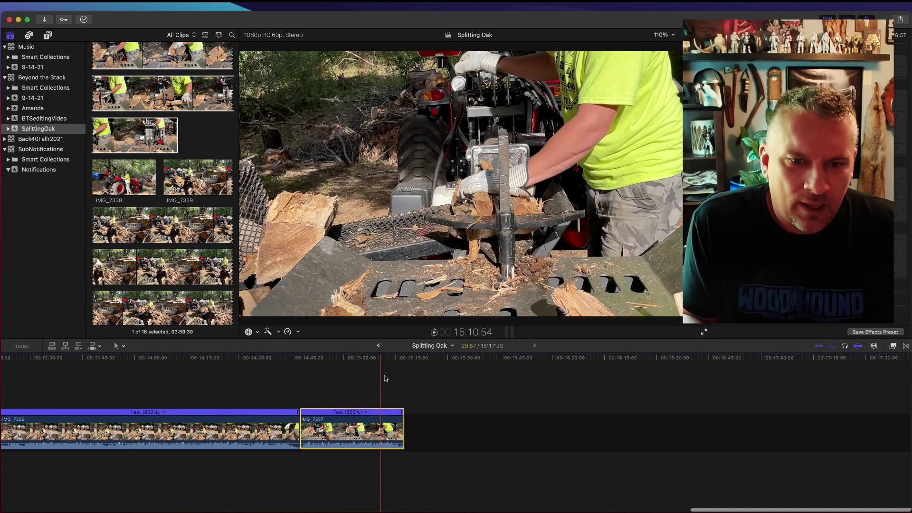
{"action": "left_click", "coordinate": [368, 358]}
{"action": "left_click", "coordinate": [124, 176]}
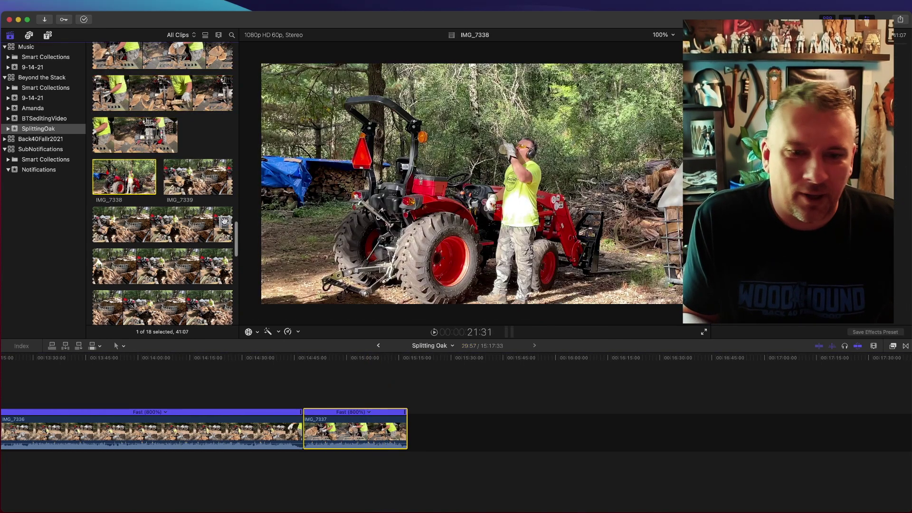
{"action": "left_click_drag", "start_coordinate": [124, 177], "coordinate": [439, 417]}
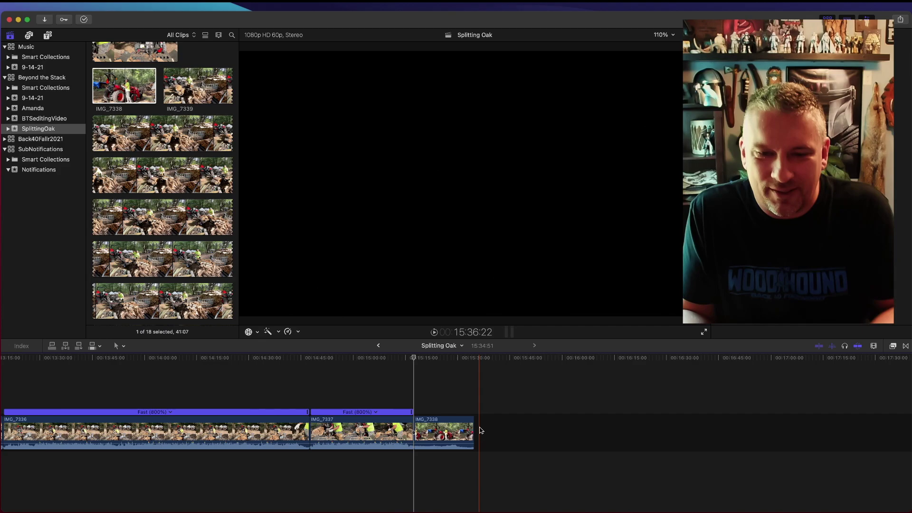
{"action": "left_click", "coordinate": [124, 85]}
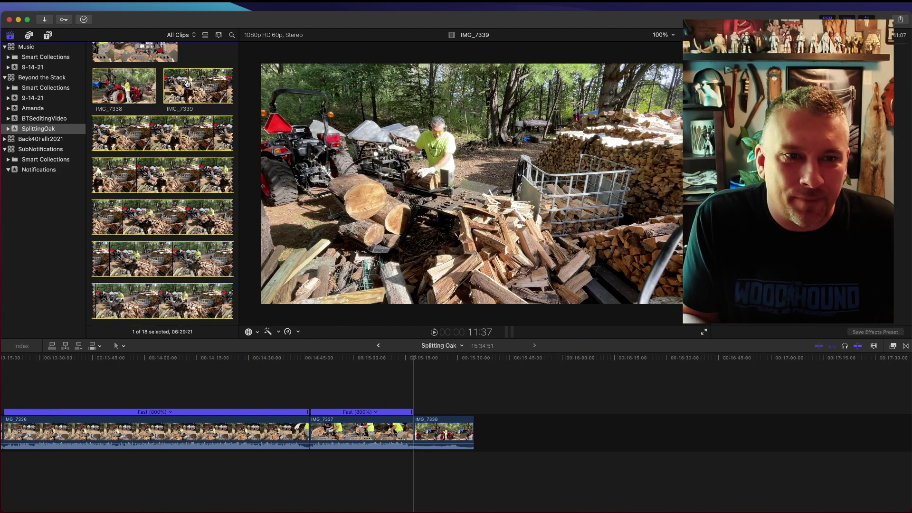
{"action": "left_click_drag", "start_coordinate": [198, 85], "coordinate": [479, 421]}
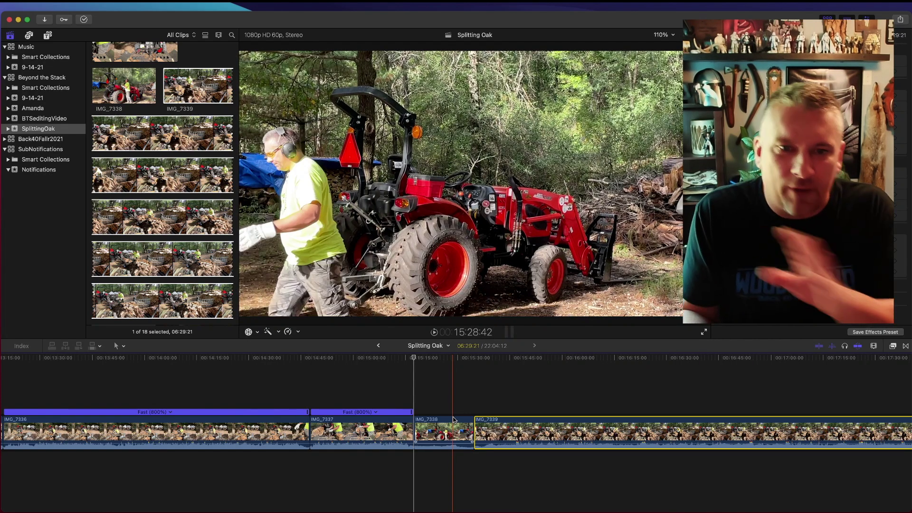
Split IMG_7338 at 15:29:05, where the man has walked out of frame, and delete the part after the split
{"action": "left_click", "coordinate": [455, 419]}
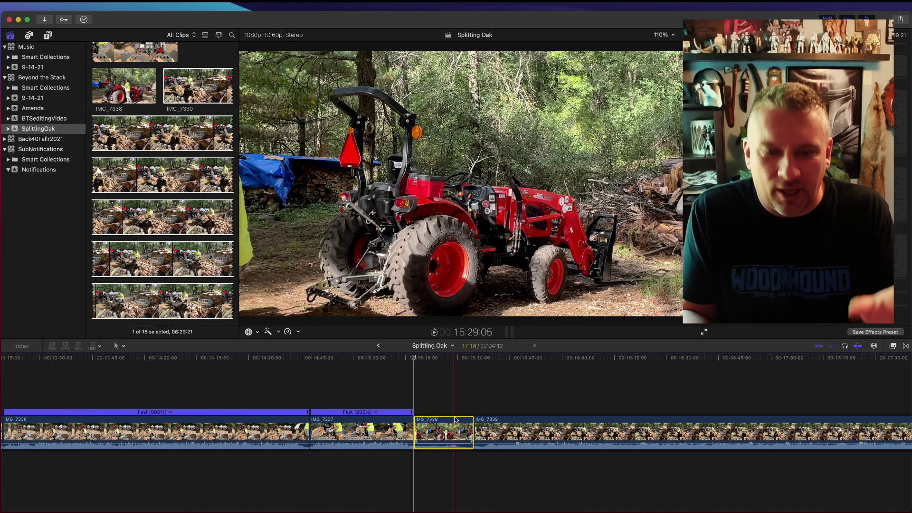
{"action": "left_click", "coordinate": [455, 420]}
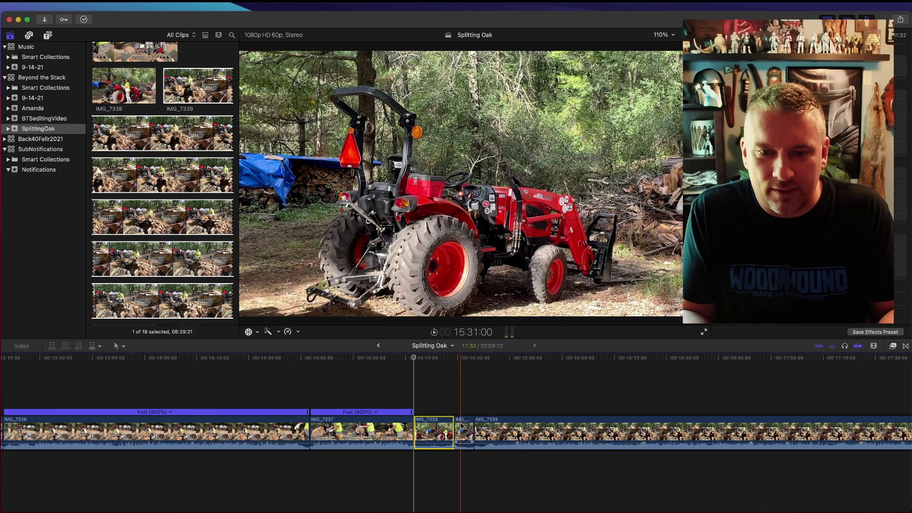
{"action": "key", "text": "alt+]"}
{"action": "left_click", "coordinate": [461, 426]}
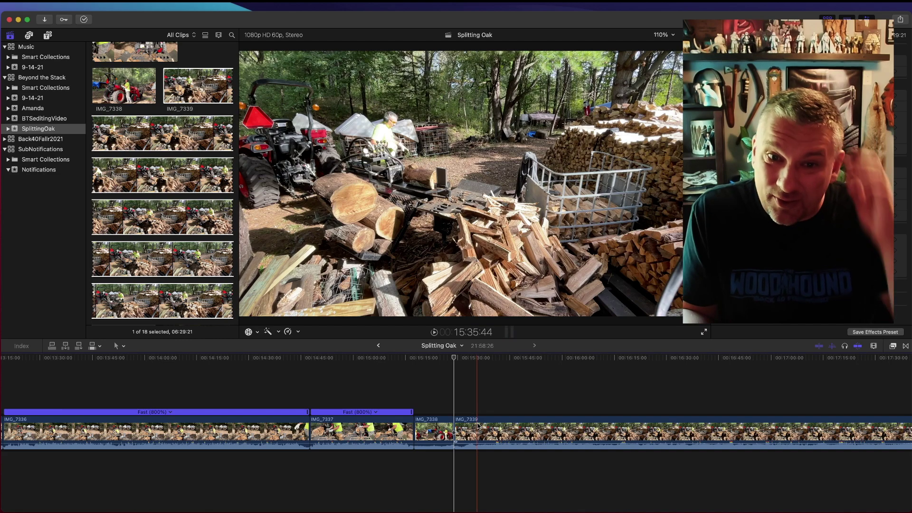
Split IMG_7339 at 15:35:52 and delete the part before the split
{"action": "left_click", "coordinate": [479, 425]}
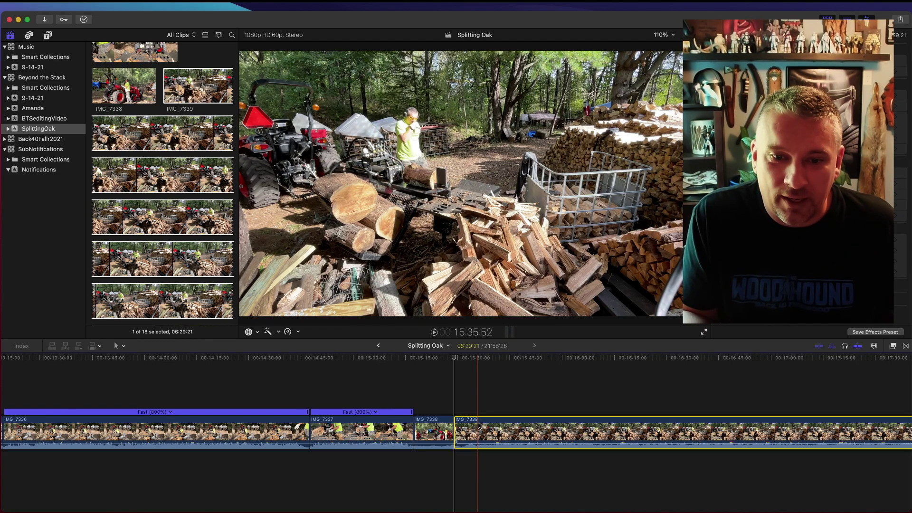
{"action": "key", "text": "super+b"}
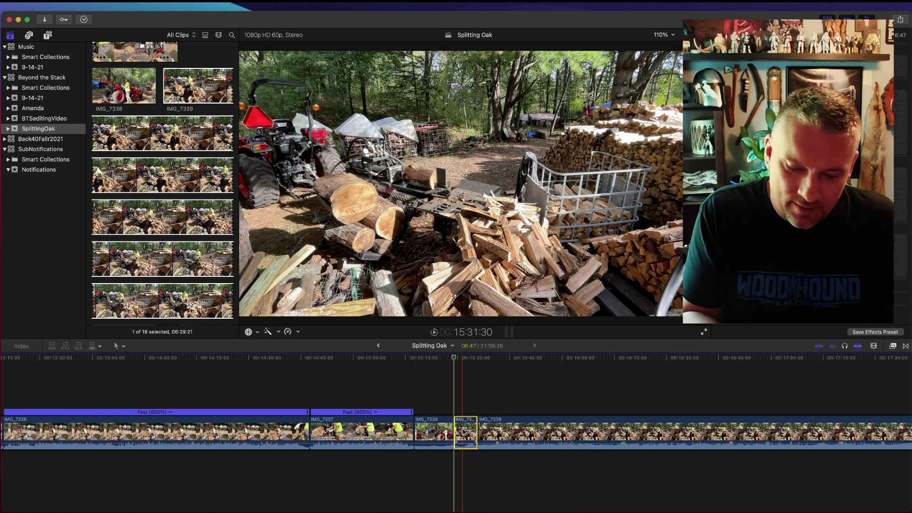
{"action": "key", "text": "Delete"}
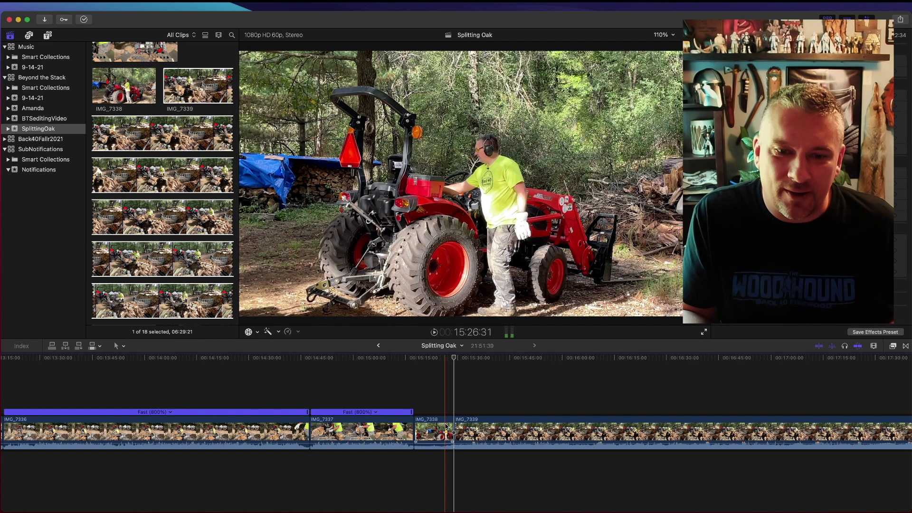
Play back the cut from IMG_7338 to IMG_7339 twice to check how the two shots join
{"action": "left_click", "coordinate": [445, 426]}
{"action": "key", "text": "space"}
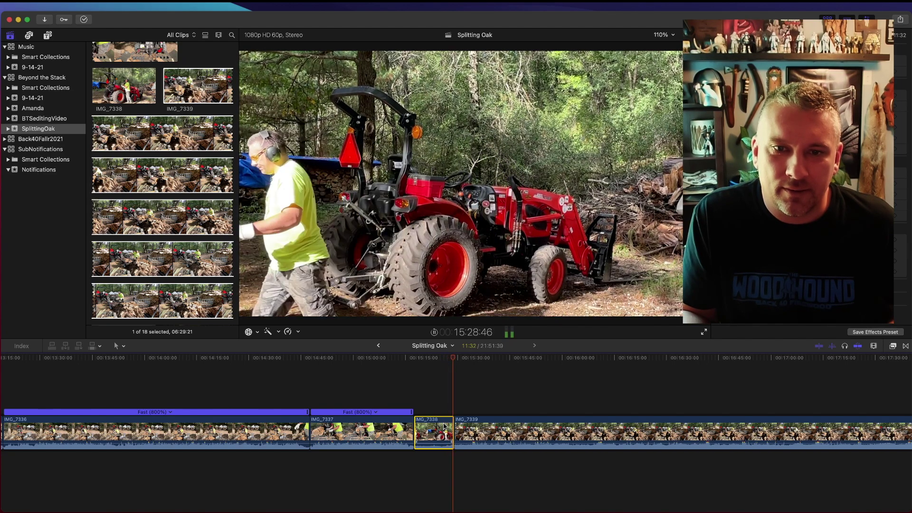
{"action": "key", "text": "space"}
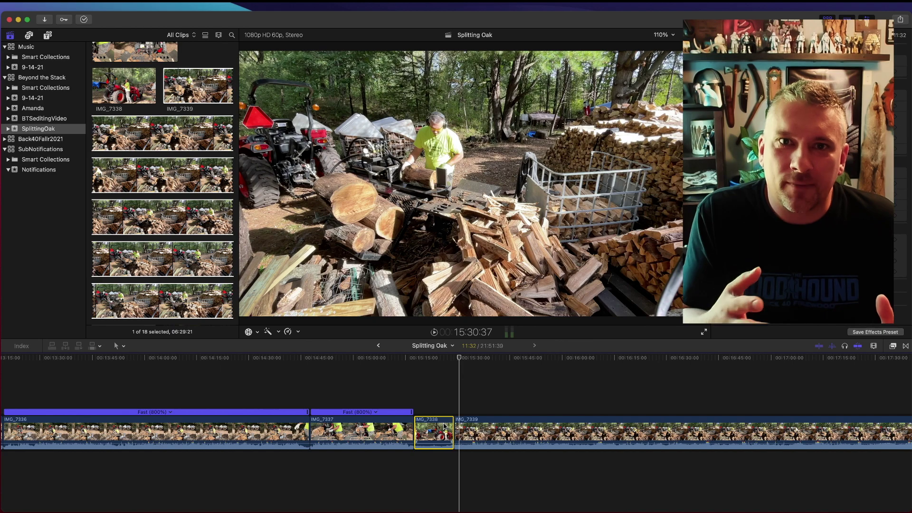
{"action": "left_click", "coordinate": [445, 425]}
{"action": "key", "text": "space"}
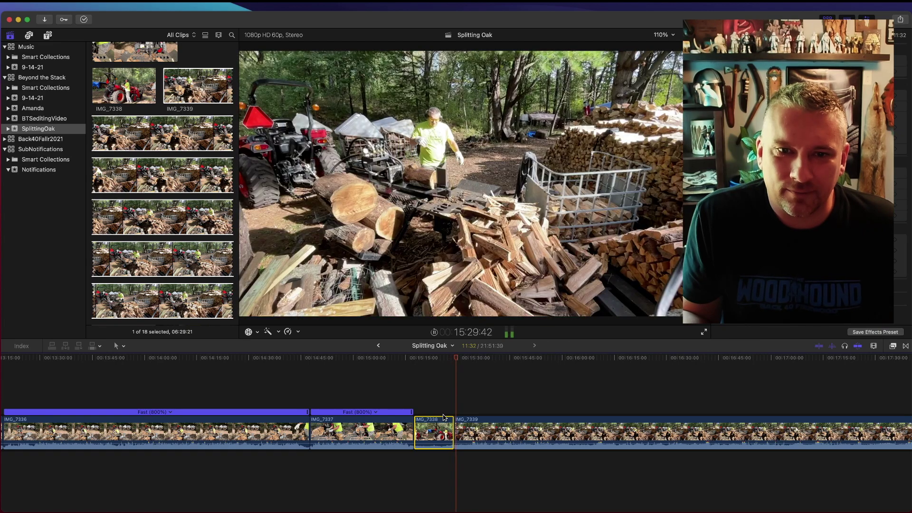
{"action": "key", "text": "space"}
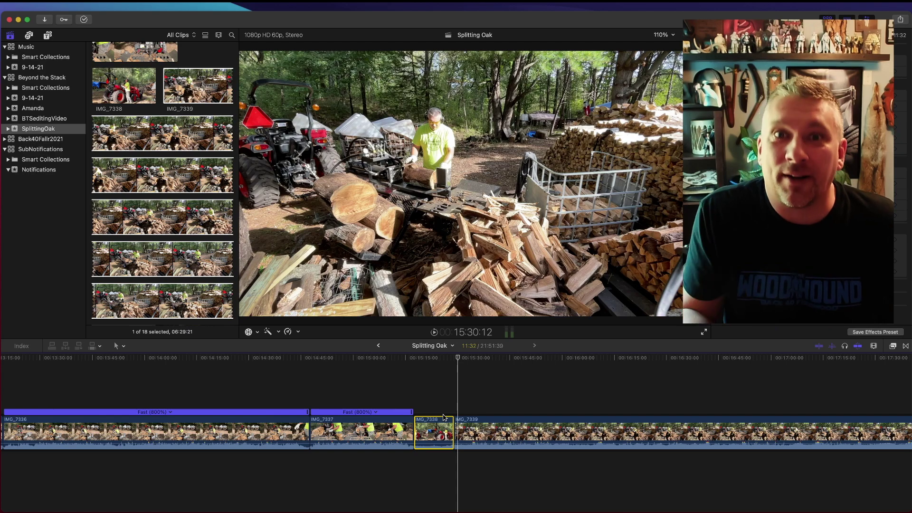
Split IMG_7334 at 9:51:16 and delete the part after the split
{"action": "scroll", "coordinate": [478, 405], "scroll_direction": "right", "scroll_amount": 3}
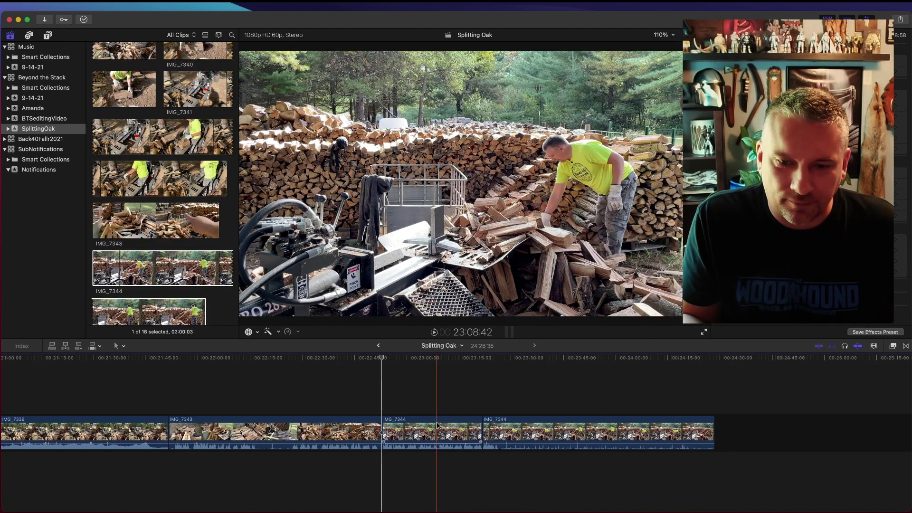
{"action": "scroll", "coordinate": [437, 424], "scroll_direction": "left", "scroll_amount": 5}
{"action": "scroll", "coordinate": [437, 424], "scroll_direction": "left", "scroll_amount": 10}
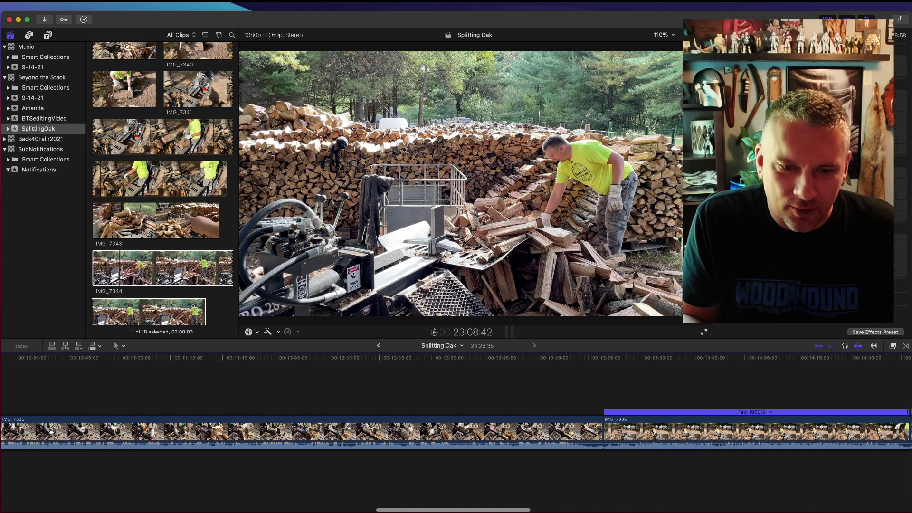
{"action": "scroll", "coordinate": [437, 425], "scroll_direction": "left", "scroll_amount": 3}
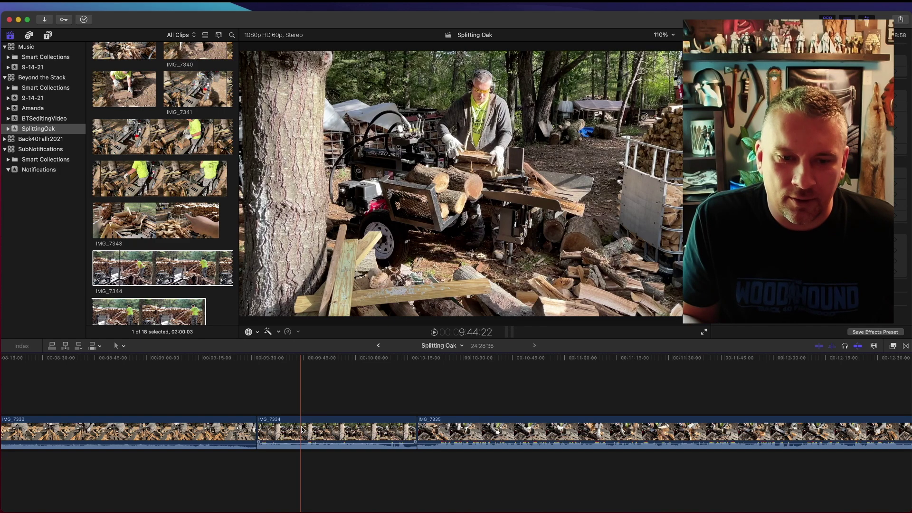
{"action": "left_click", "coordinate": [336, 431]}
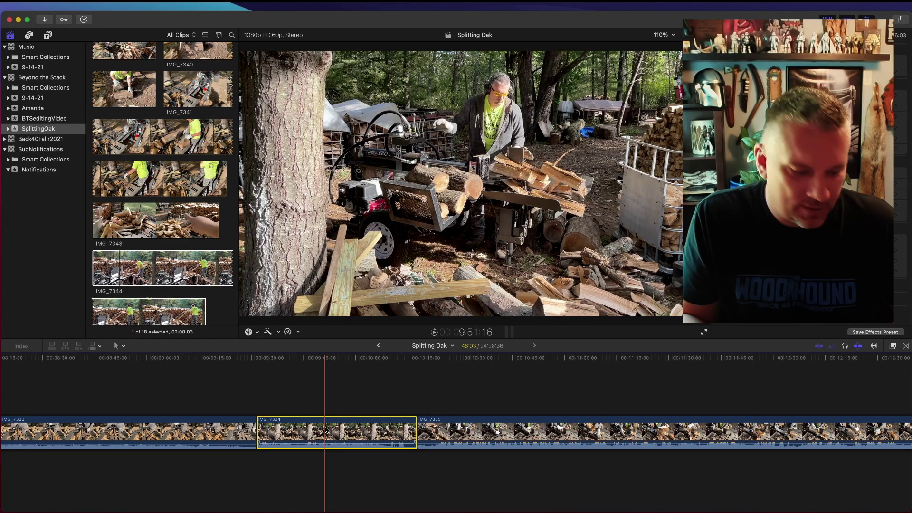
{"action": "key", "text": "super+b"}
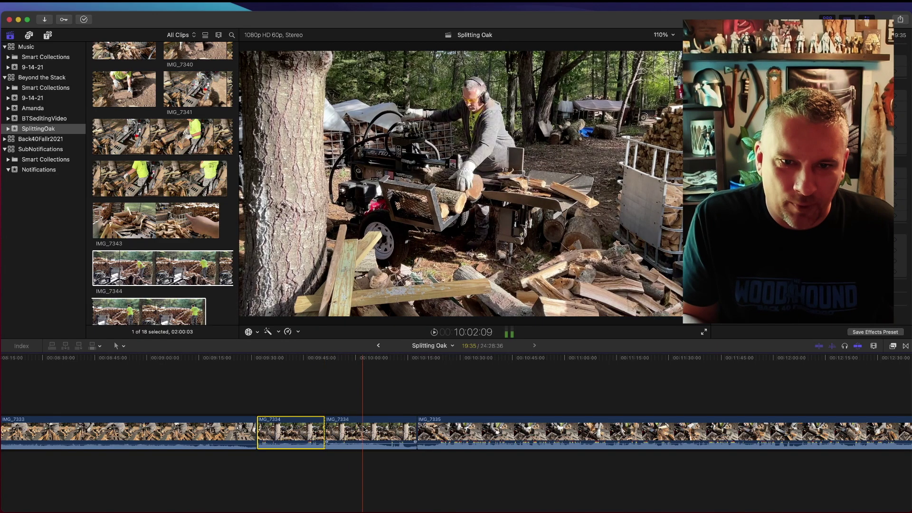
{"action": "left_click", "coordinate": [365, 429]}
{"action": "key", "text": "Delete"}
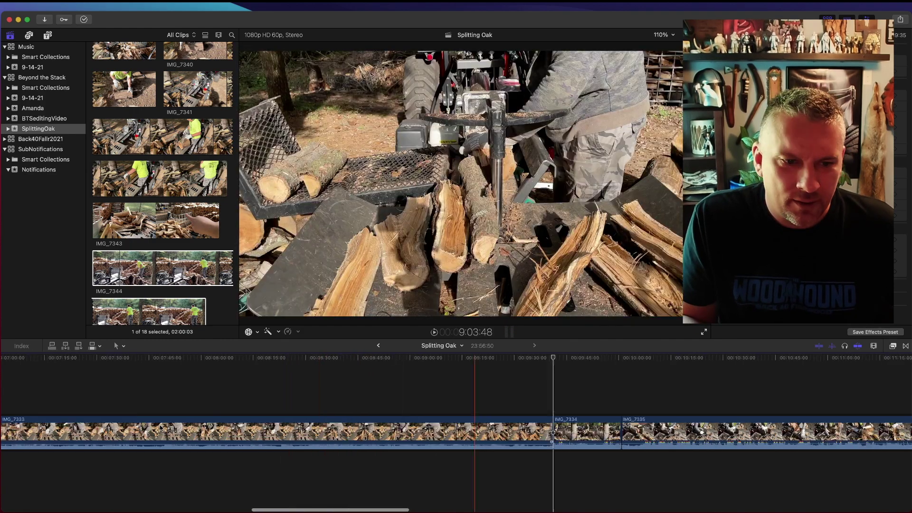
Play back the cut from IMG_7332 to IMG_7333 to check how the two shots join
{"action": "scroll", "coordinate": [161, 428], "scroll_direction": "left", "scroll_amount": 10}
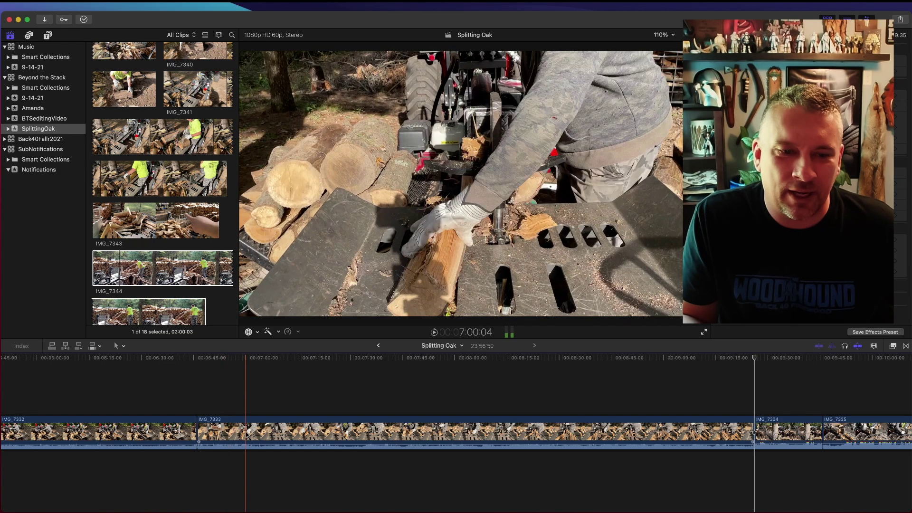
{"action": "scroll", "coordinate": [281, 438], "scroll_direction": "right", "scroll_amount": 4}
{"action": "scroll", "coordinate": [281, 438], "scroll_direction": "right", "scroll_amount": 2}
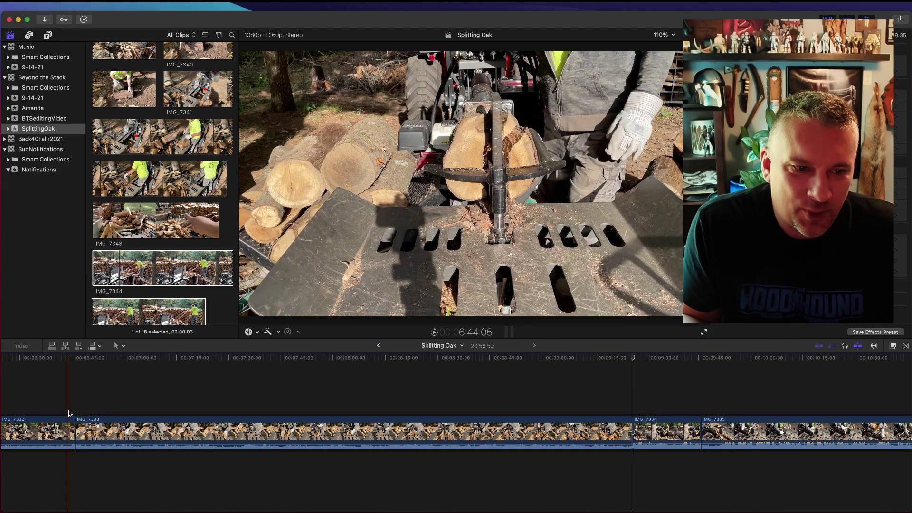
{"action": "left_click", "coordinate": [67, 409]}
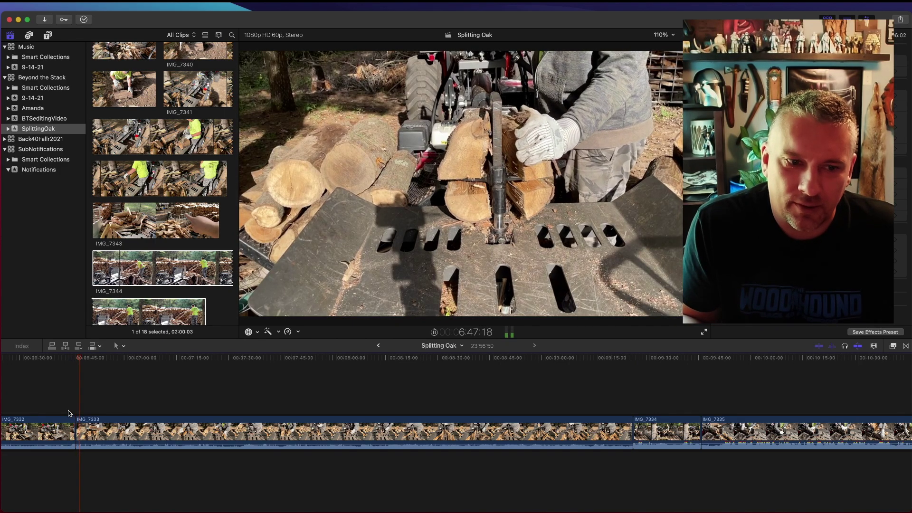
Split IMG_7333 at about 7:27 on the timeline and delete the part after the split
{"action": "left_click", "coordinate": [91, 426]}
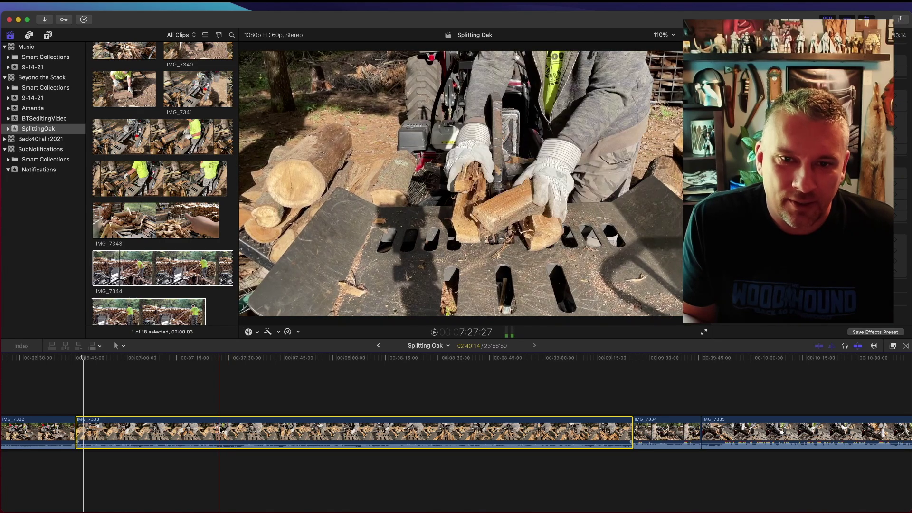
{"action": "key", "text": "super+b"}
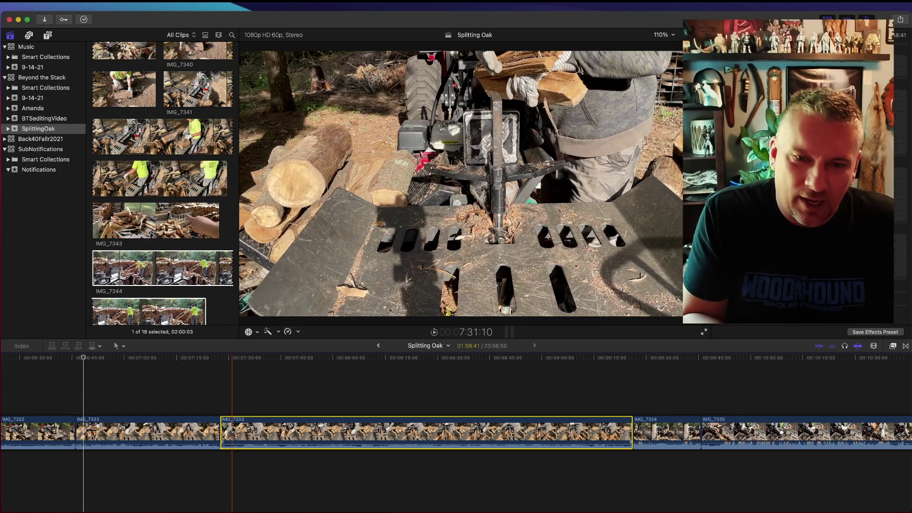
{"action": "key", "text": "Delete"}
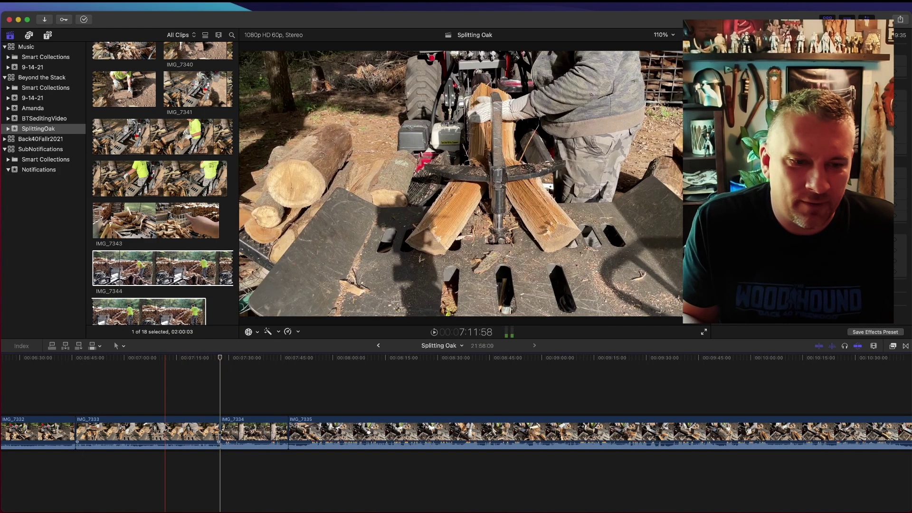
{"action": "left_click", "coordinate": [164, 430]}
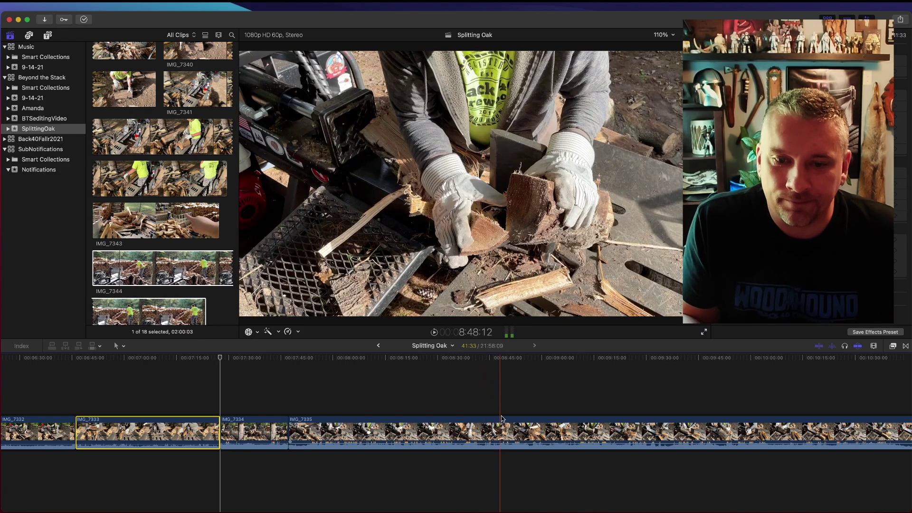
Review IMG_7335, split it at 9:02:40 and delete the part after the split
{"action": "scroll", "coordinate": [504, 419], "scroll_direction": "right", "scroll_amount": 3}
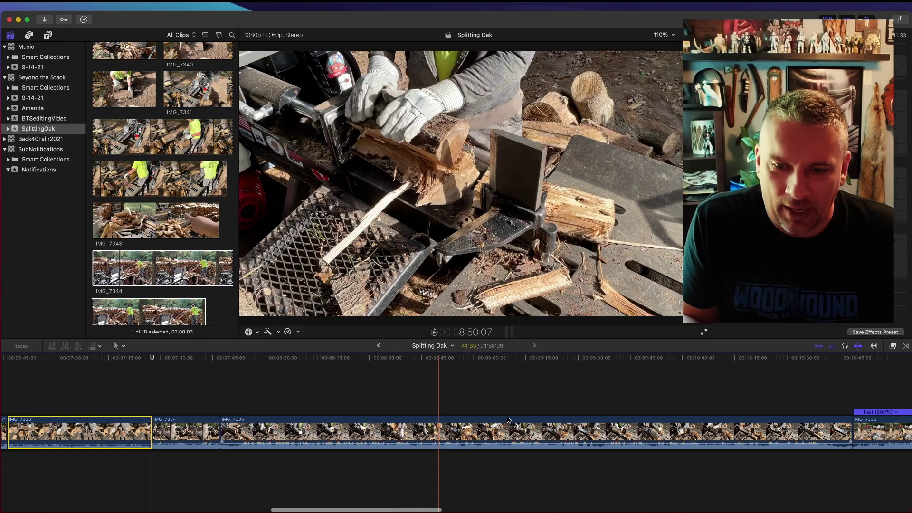
{"action": "scroll", "coordinate": [508, 420], "scroll_direction": "right", "scroll_amount": 3}
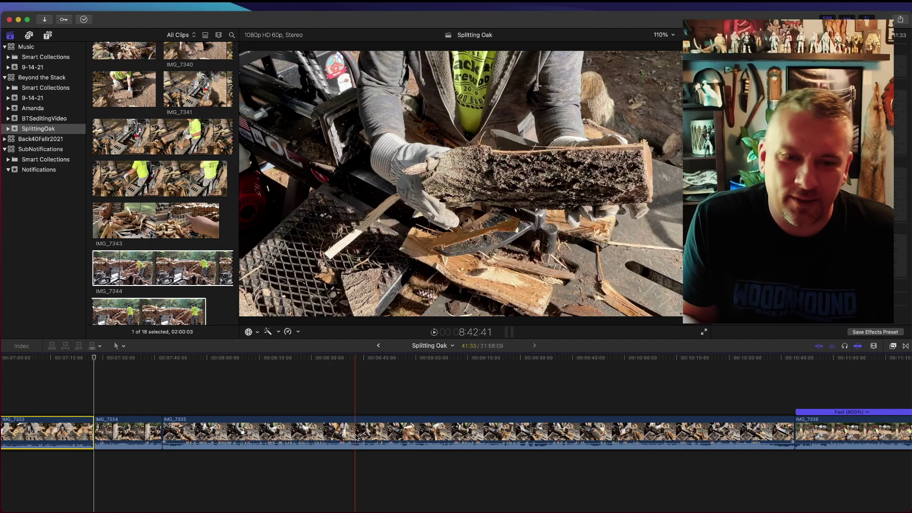
{"action": "key", "text": "space"}
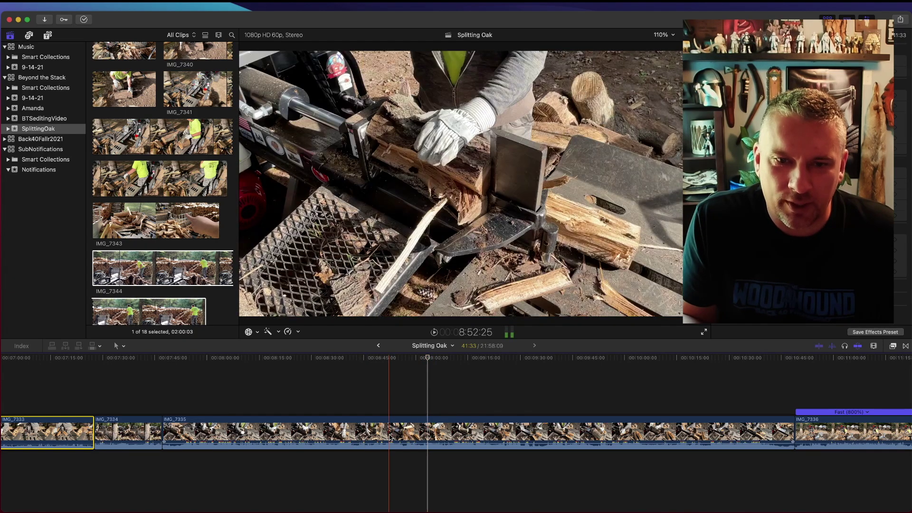
{"action": "key", "text": "space"}
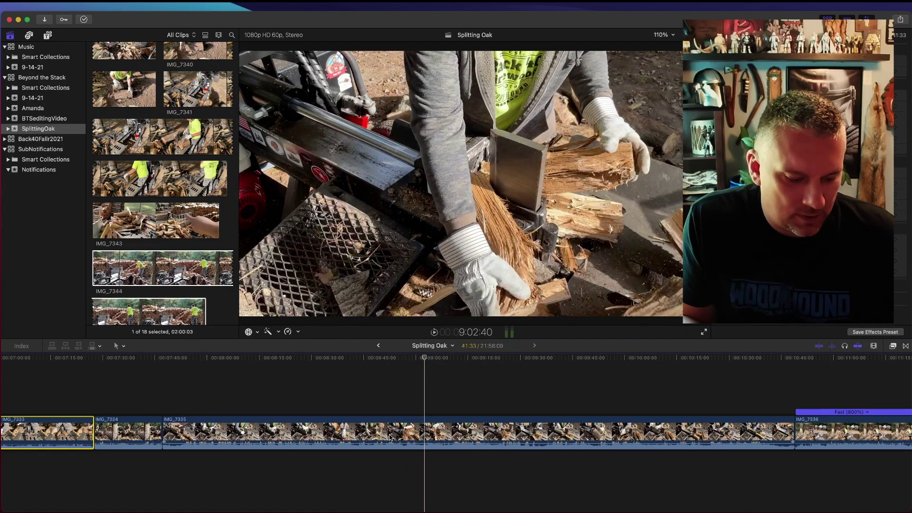
{"action": "key", "text": "space"}
{"action": "key", "text": "super+b"}
{"action": "scroll", "coordinate": [475, 432], "scroll_direction": "right", "scroll_amount": 5}
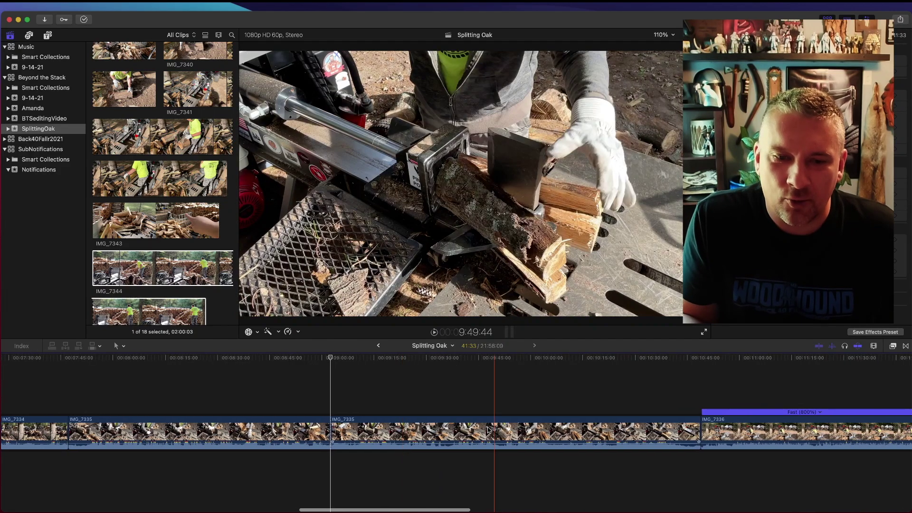
{"action": "scroll", "coordinate": [414, 430], "scroll_direction": "left", "scroll_amount": 1}
{"action": "left_click", "coordinate": [411, 429]}
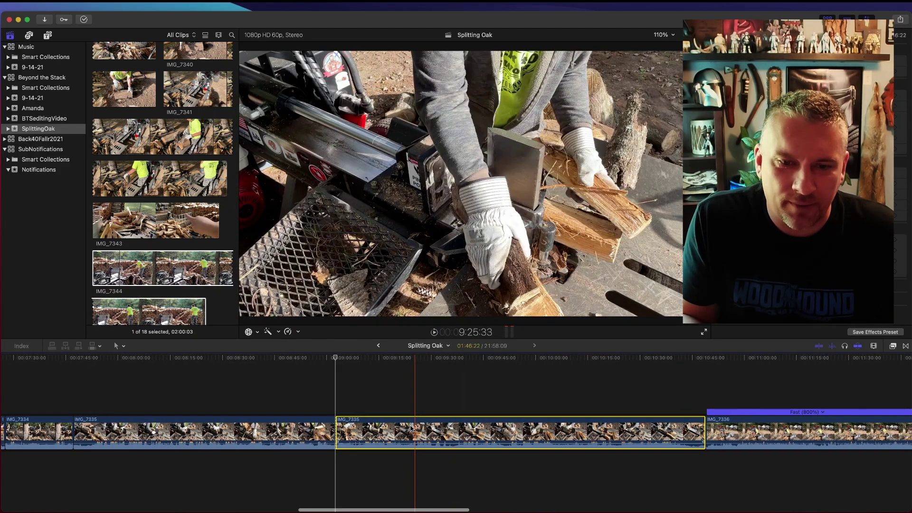
{"action": "key", "text": "Delete"}
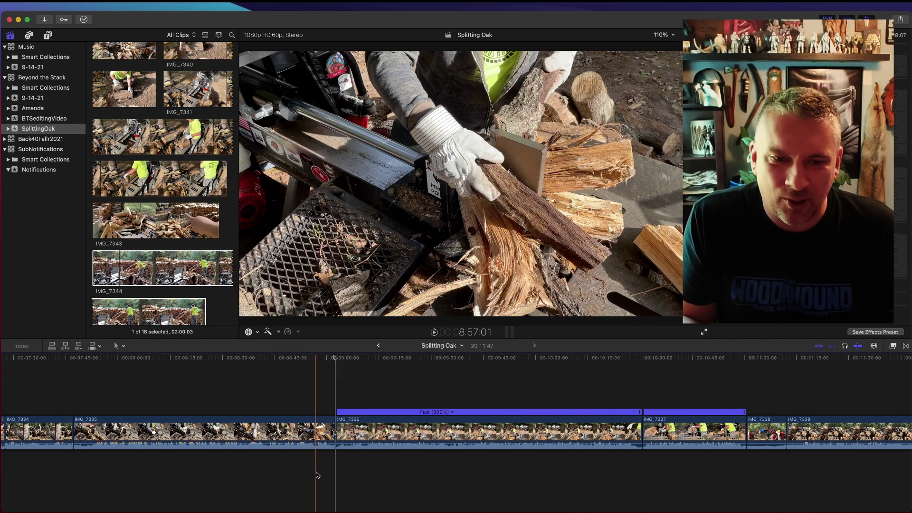
Turn off skimming in the timeline and switch to another application
{"action": "key", "text": "s"}
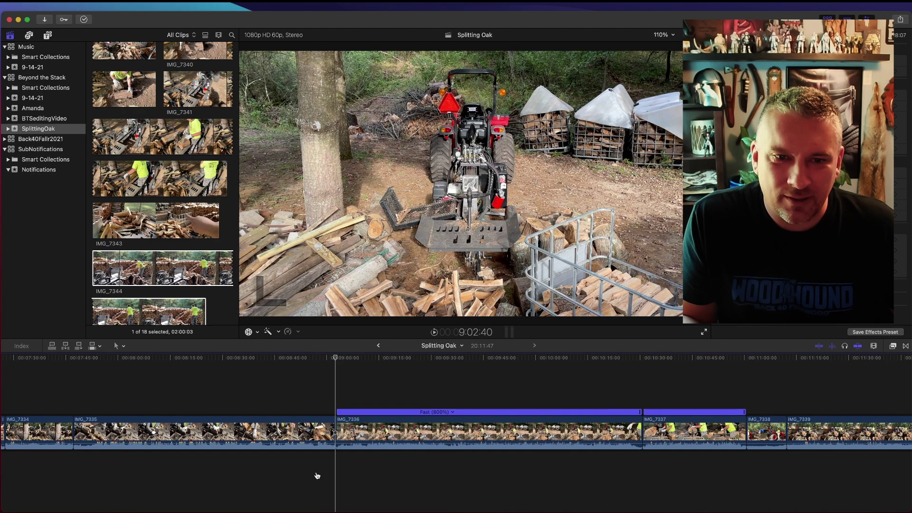
{"action": "key", "text": "super+Tab"}
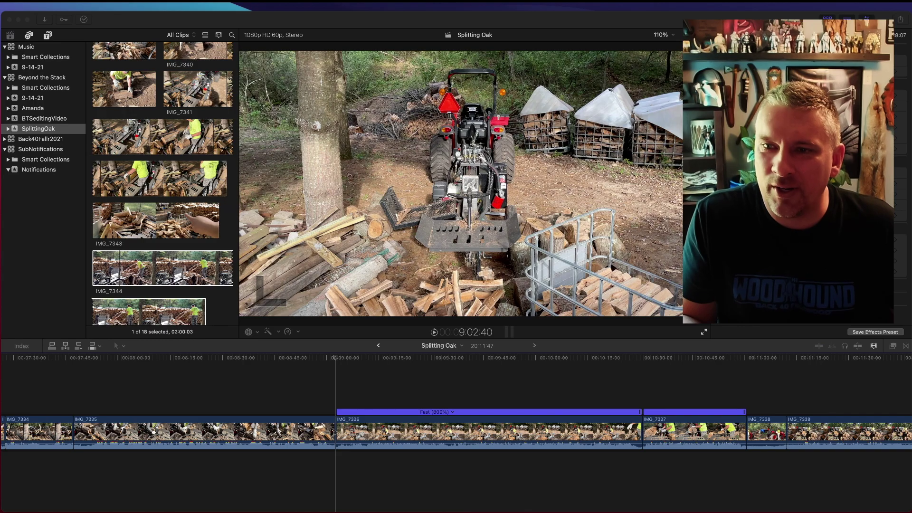